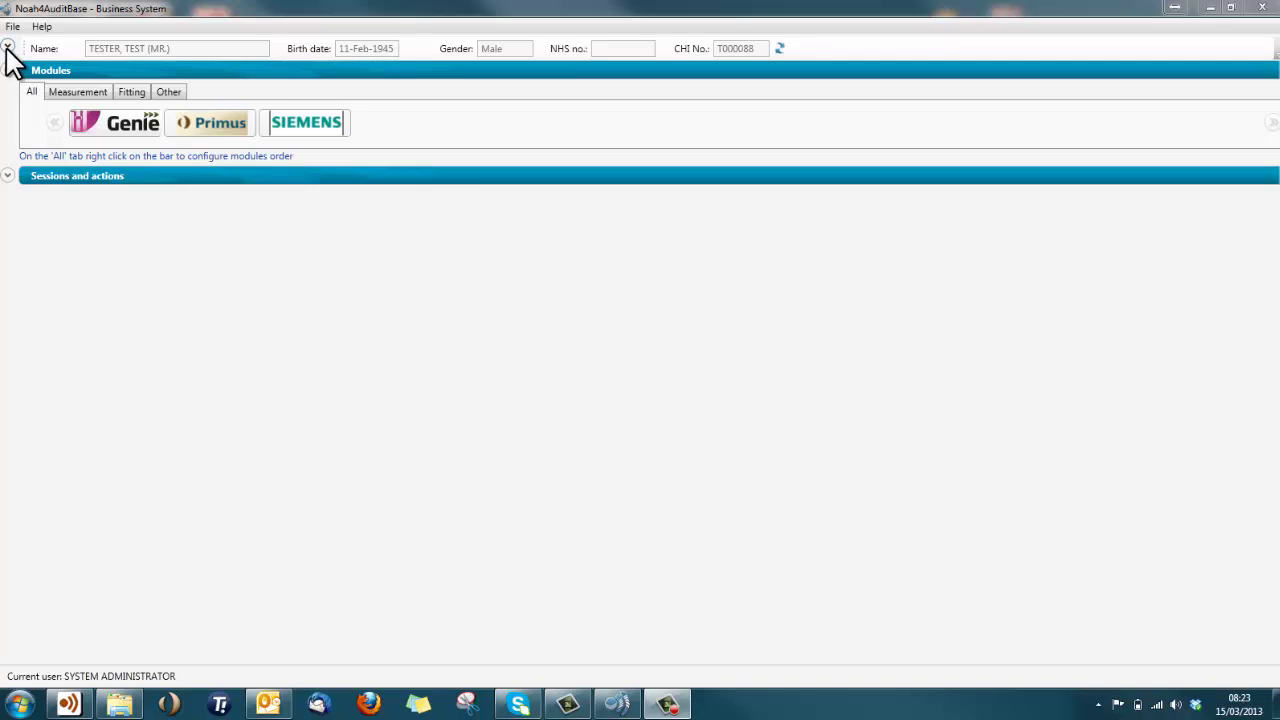
# - View the patient's additional details, and browse the Measurement, Fitting and Other module categories before returning to all modules
pyautogui.click(7, 48)
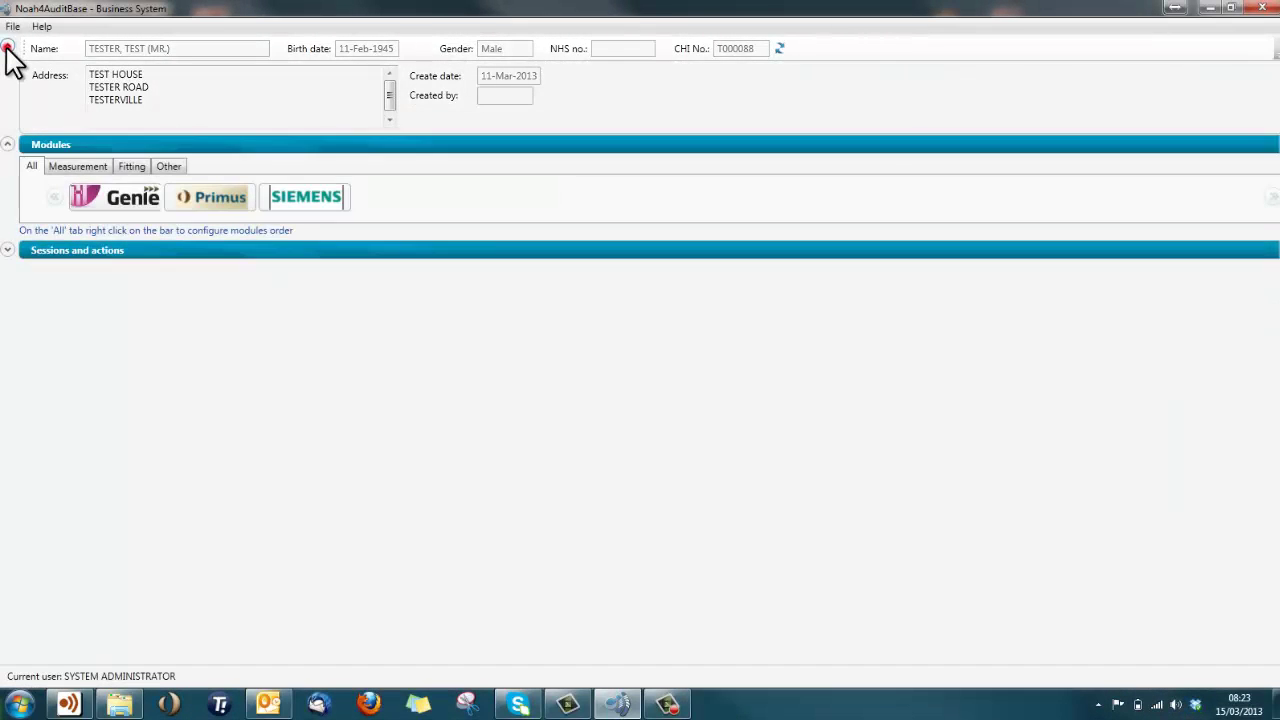
pyautogui.click(7, 48)
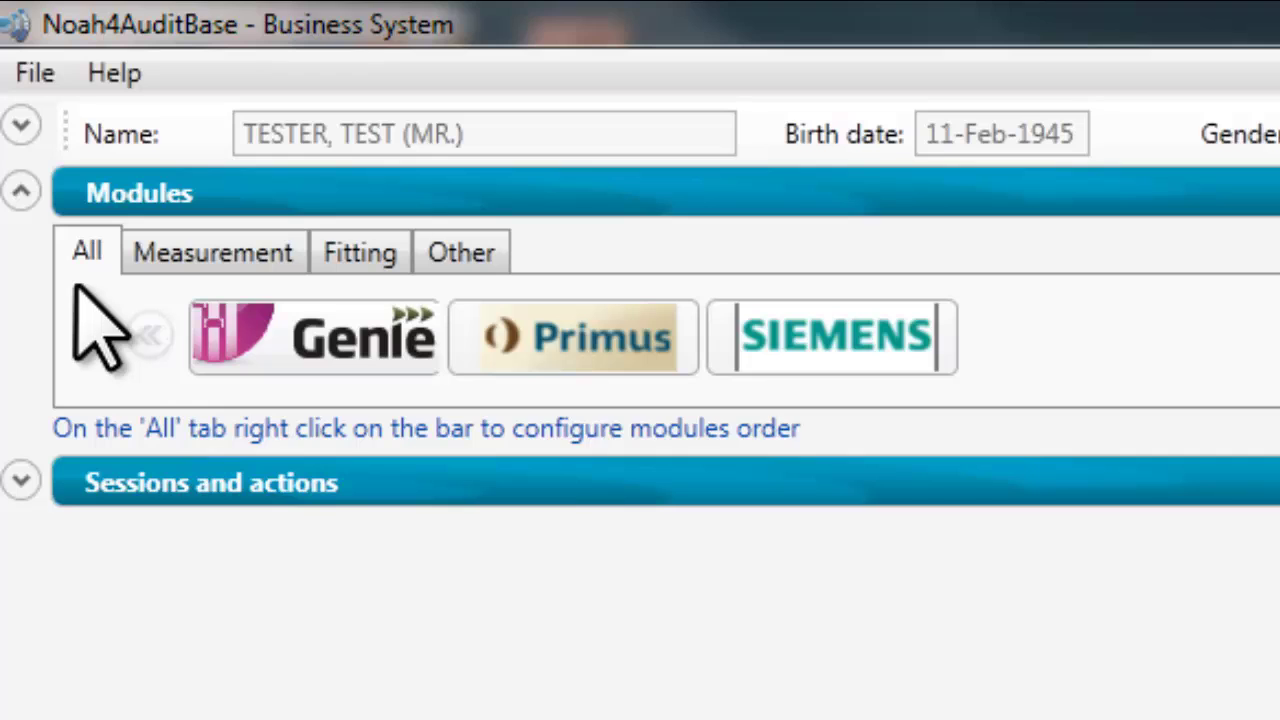
pyautogui.click(150, 262)
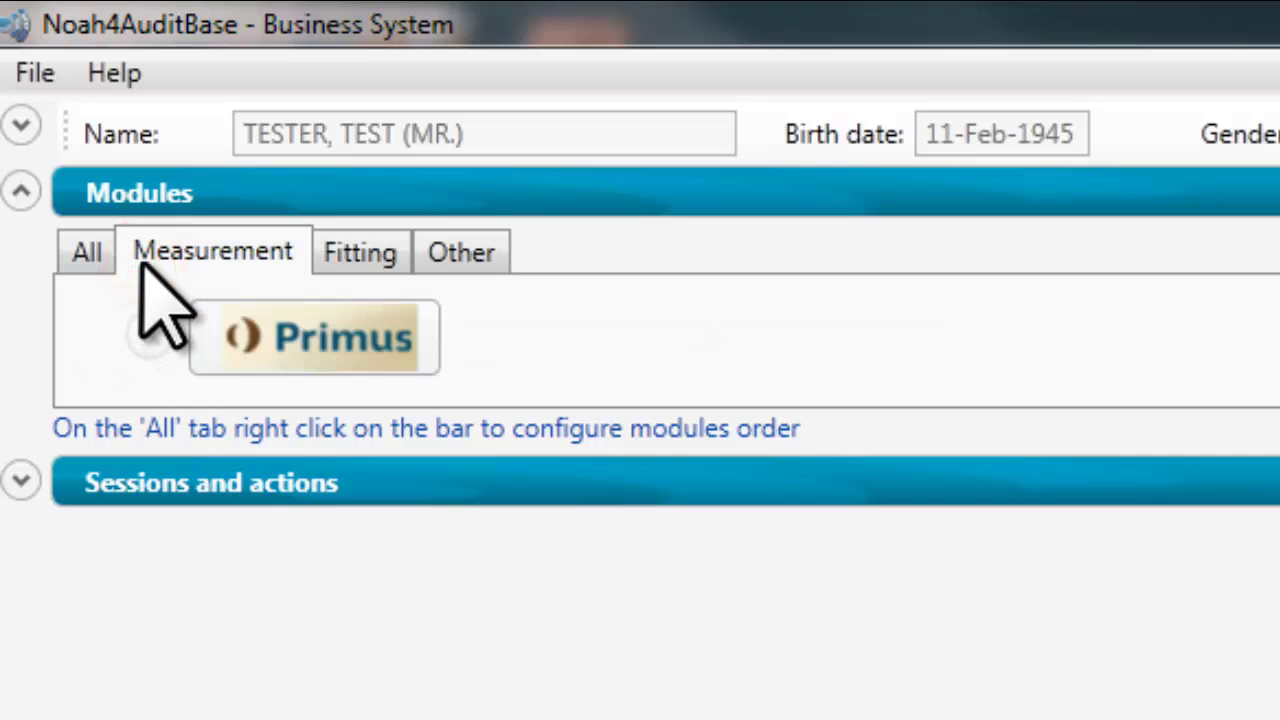
pyautogui.click(322, 262)
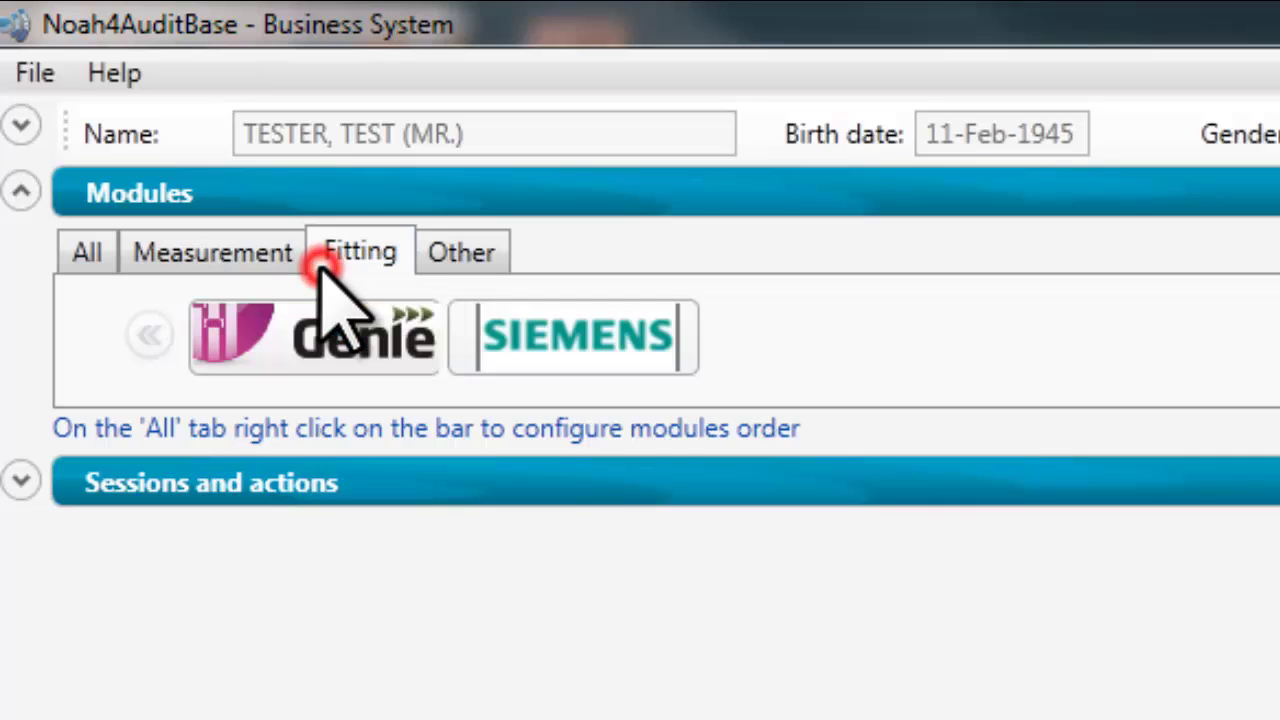
pyautogui.click(424, 266)
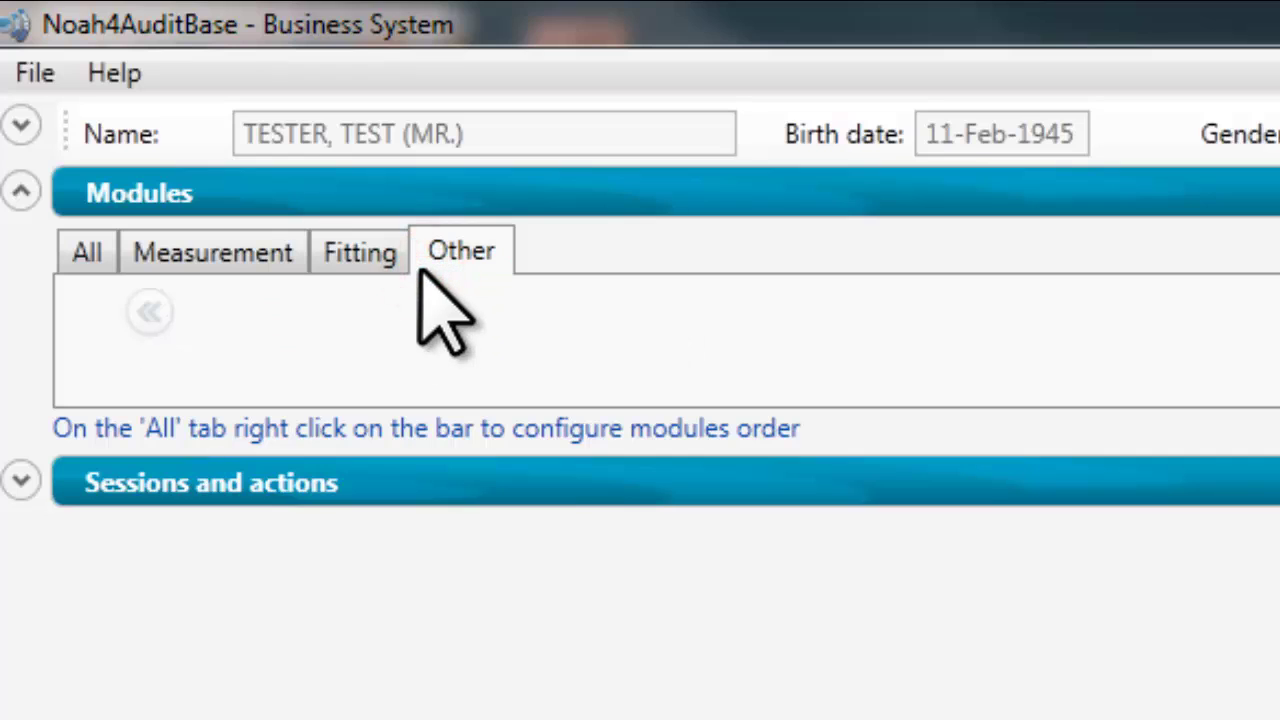
pyautogui.click(97, 262)
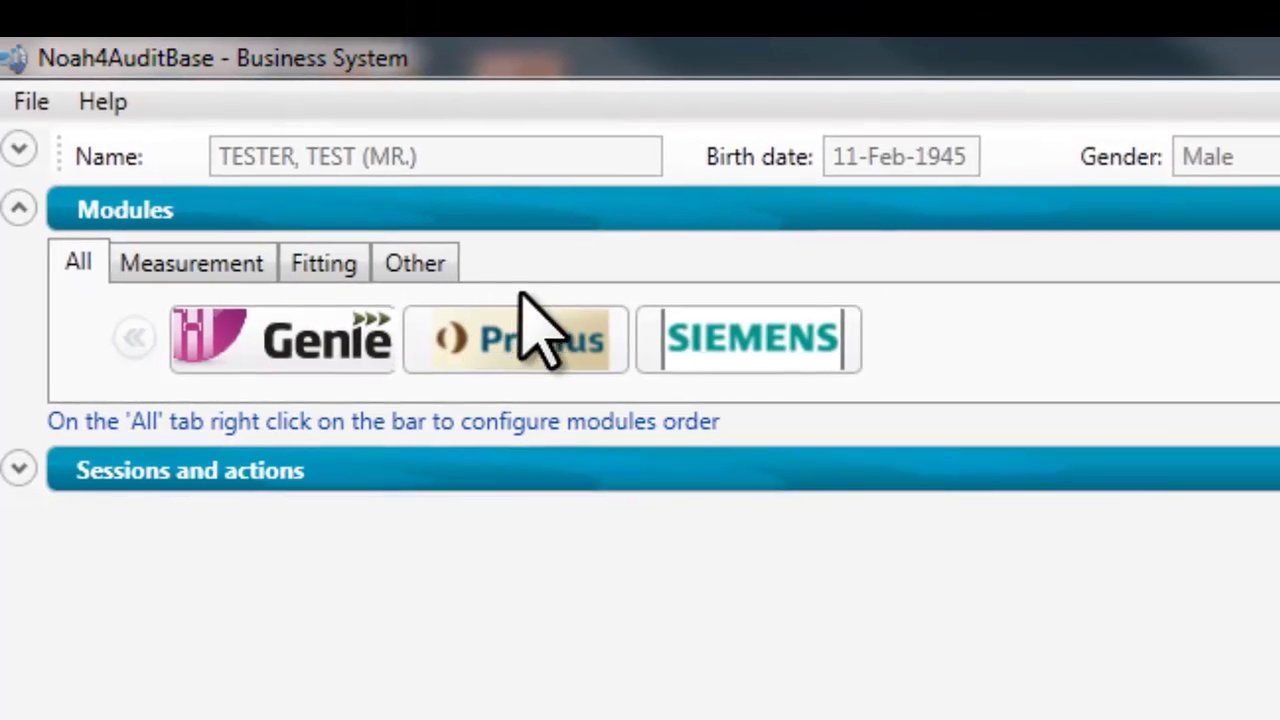
# - Arrange the module order so that Primus Module comes before Genie 2012.1, and apply the user-defined order
pyautogui.rightClick(901, 335)
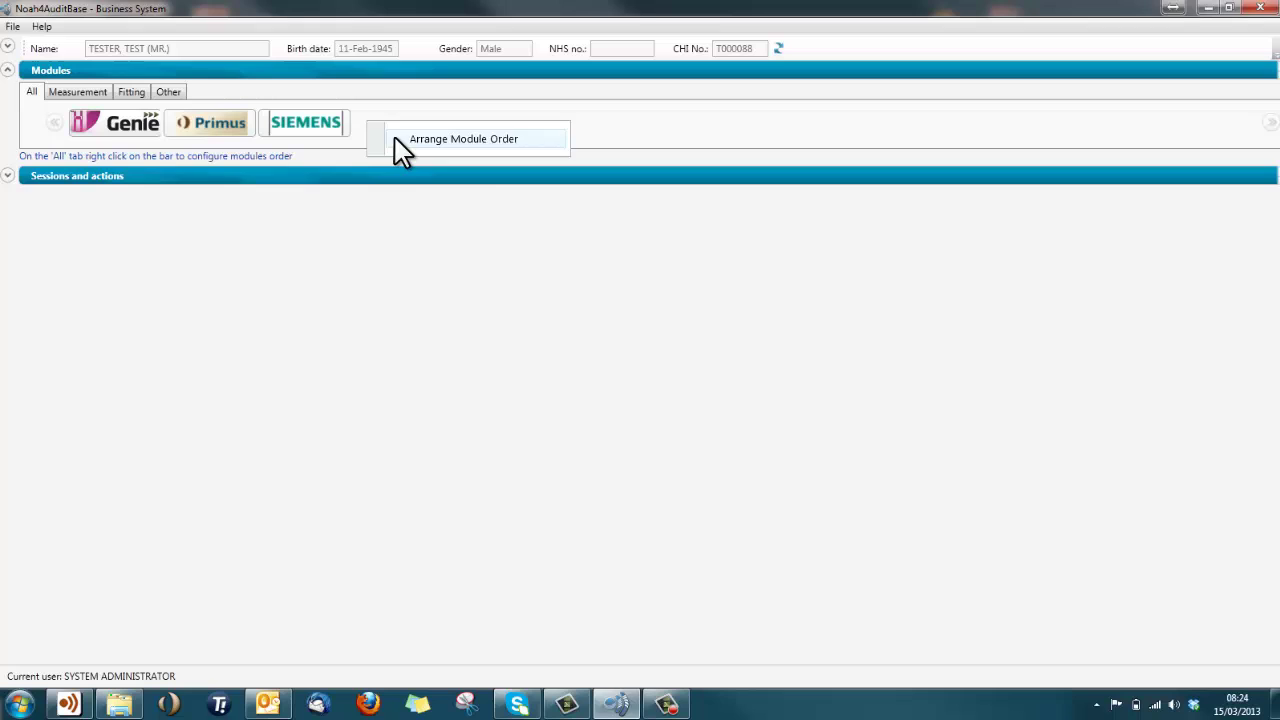
pyautogui.click(395, 139)
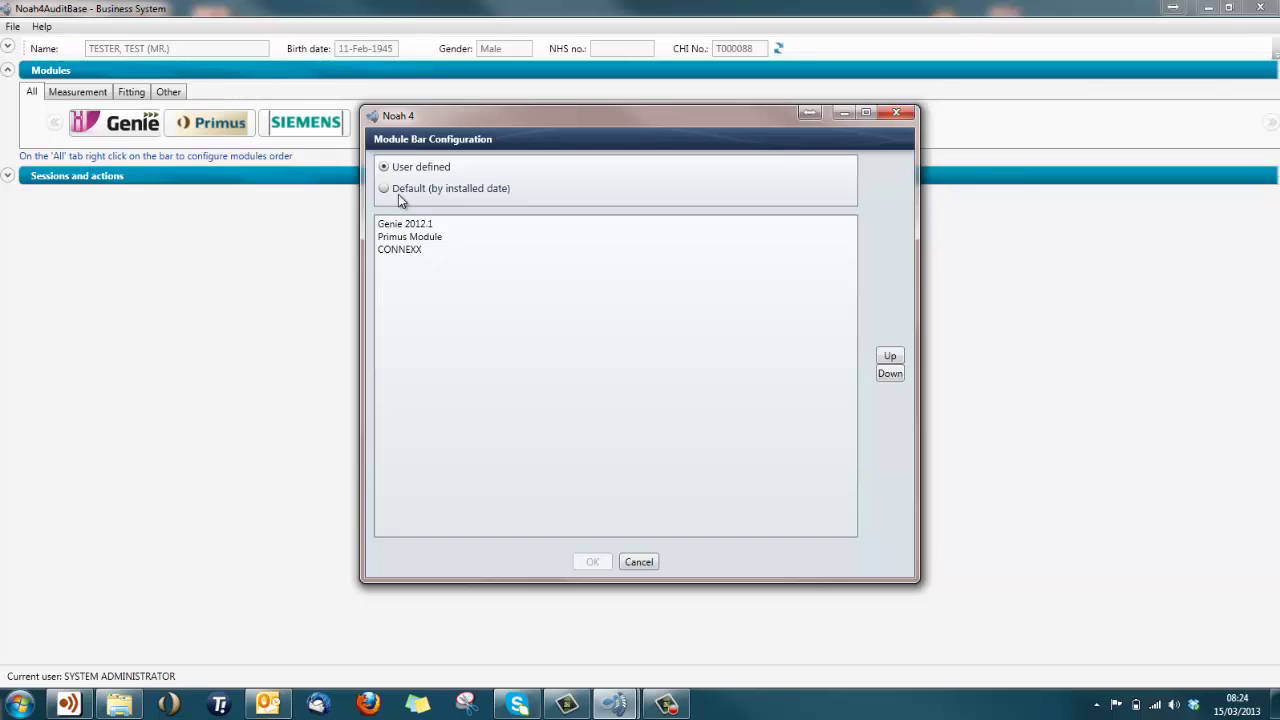
pyautogui.click(408, 238)
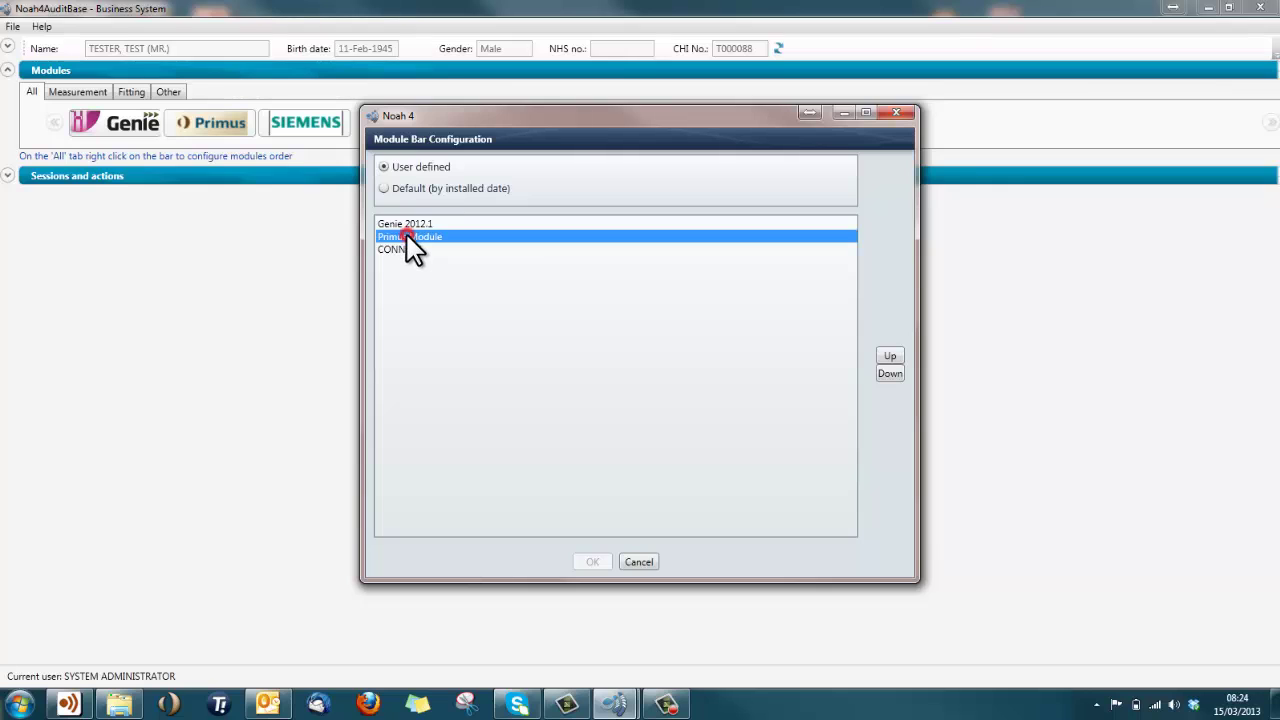
pyautogui.click(888, 357)
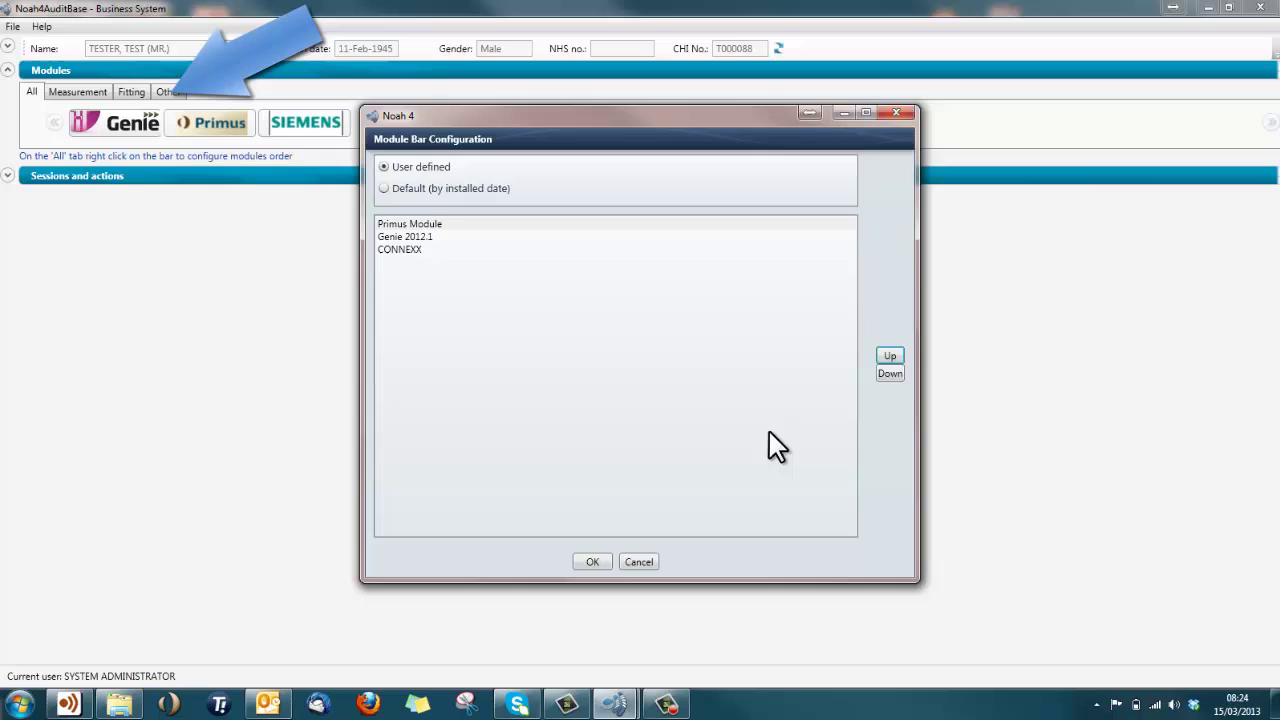
pyautogui.click(594, 562)
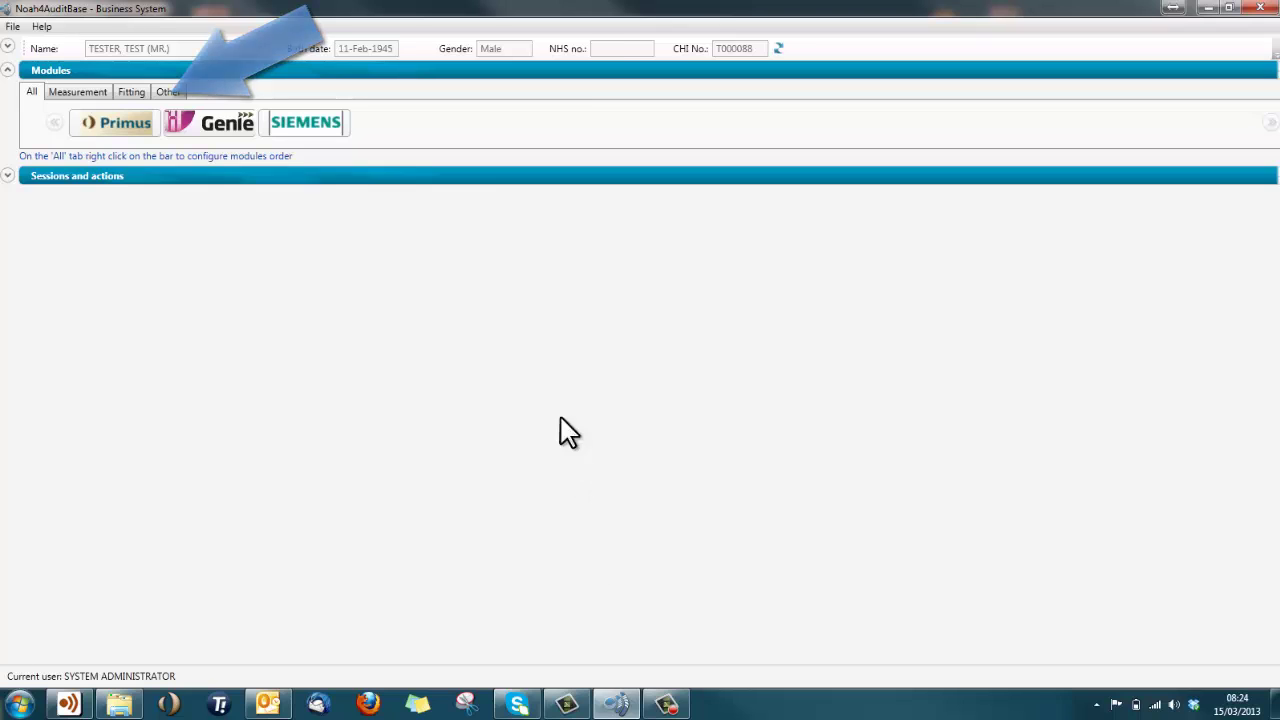
# - Set the module bar order to Default (by installed date)
pyautogui.rightClick(433, 136)
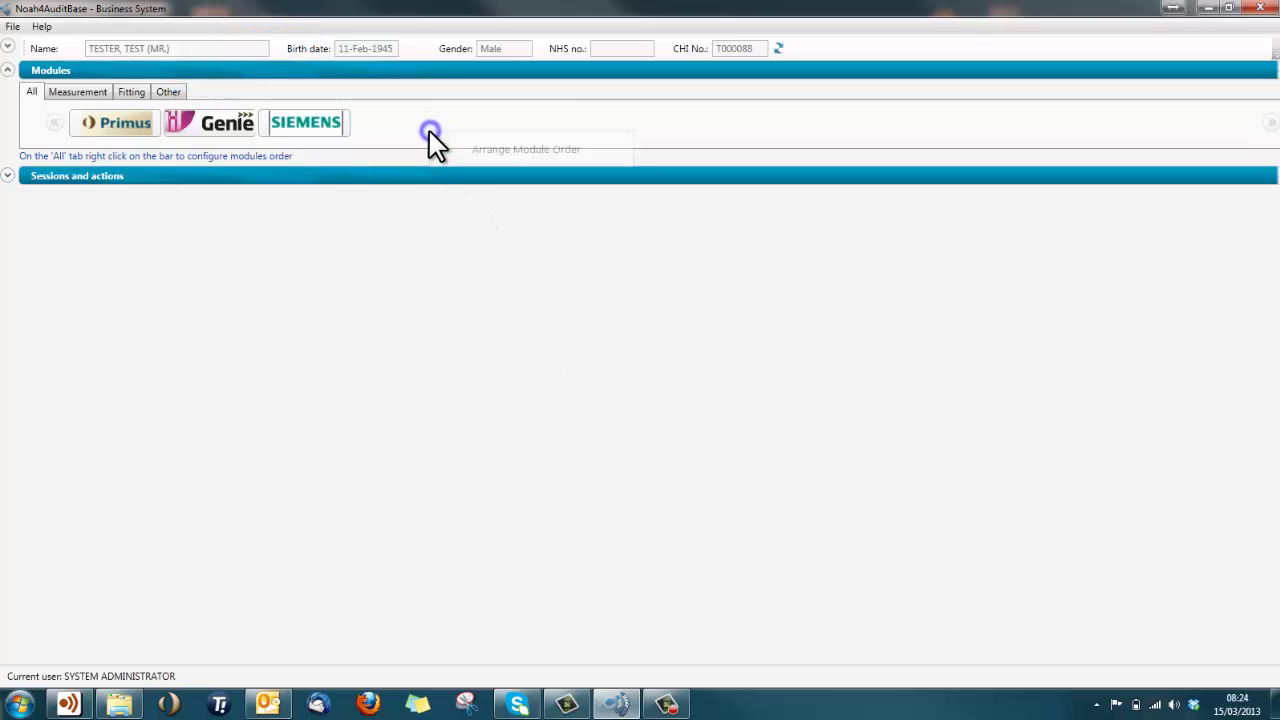
pyautogui.click(456, 156)
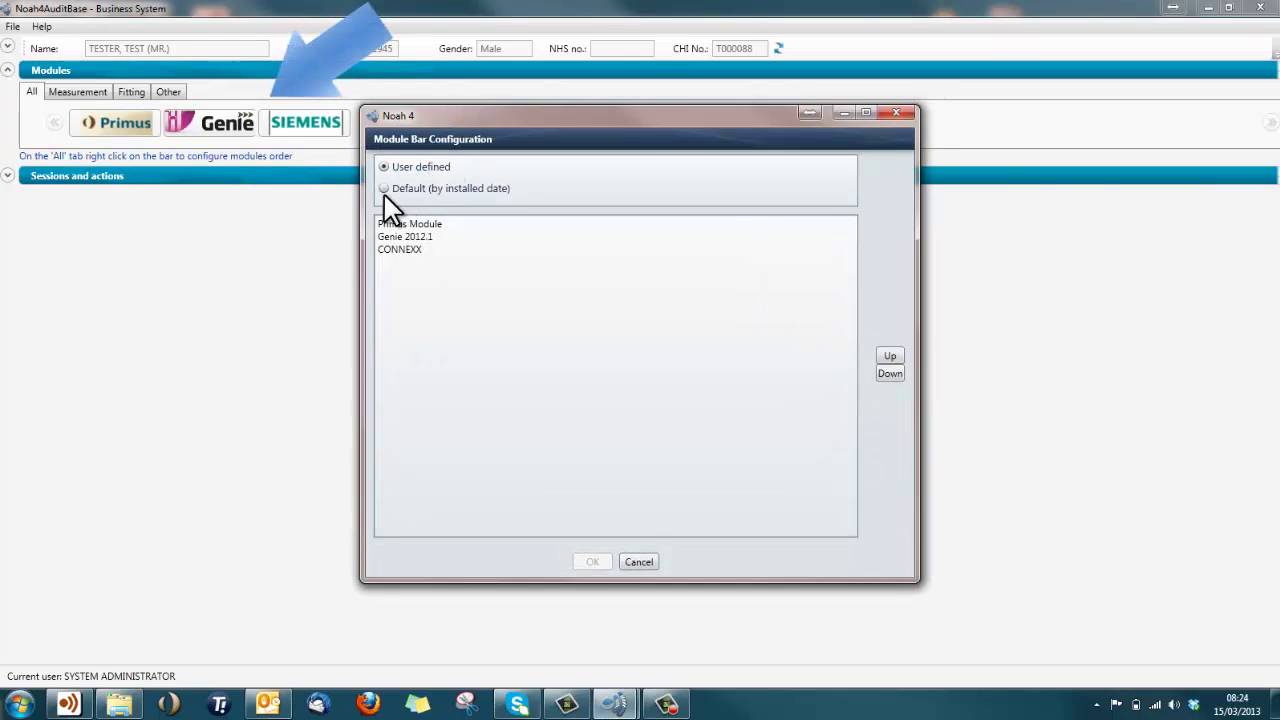
pyautogui.click(384, 190)
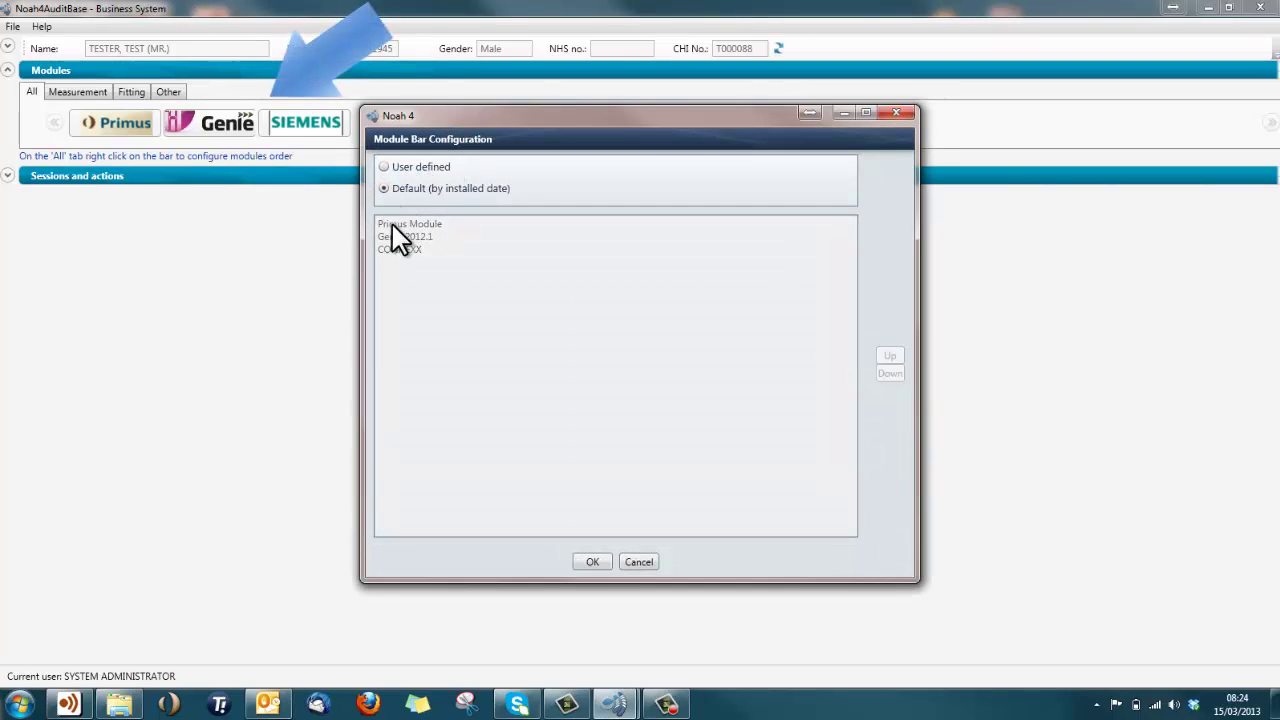
pyautogui.click(590, 562)
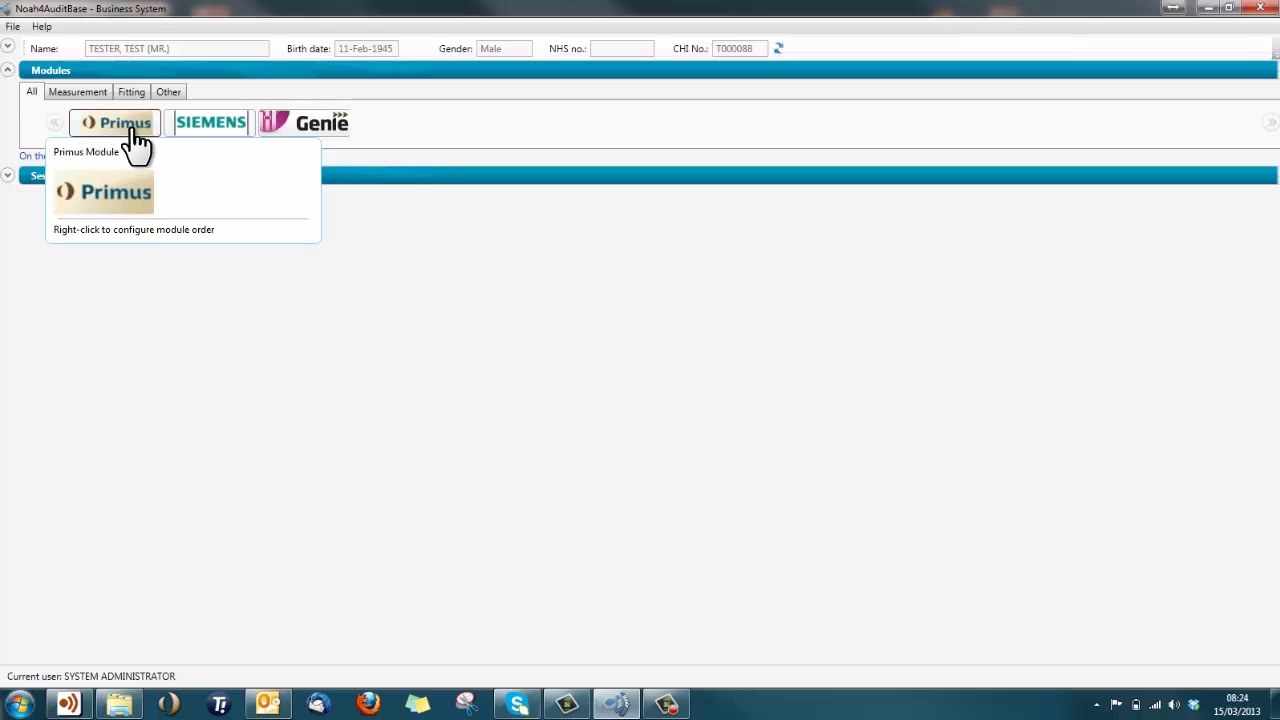
# - Launch the Genie module, move its window clear of the module bar, launch Primus as well and switch between the two
pyautogui.click(275, 142)
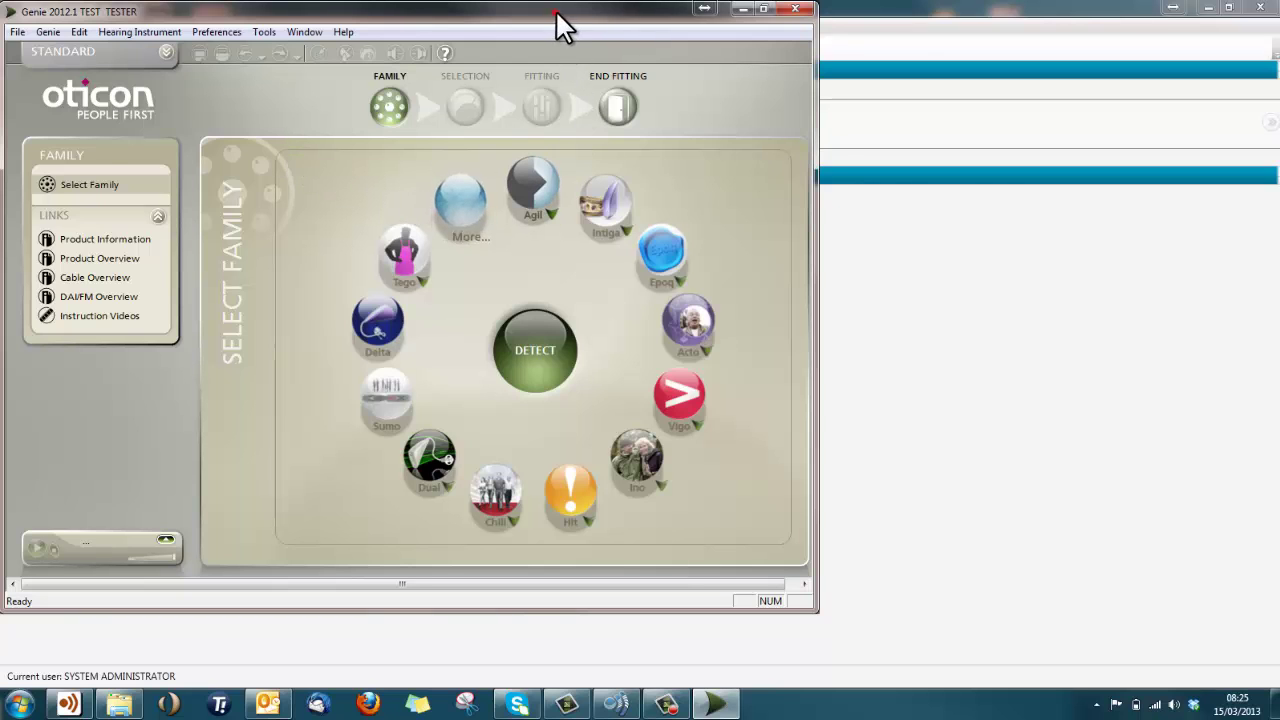
pyautogui.moveTo(555, 9); pyautogui.dragTo(819, 154)
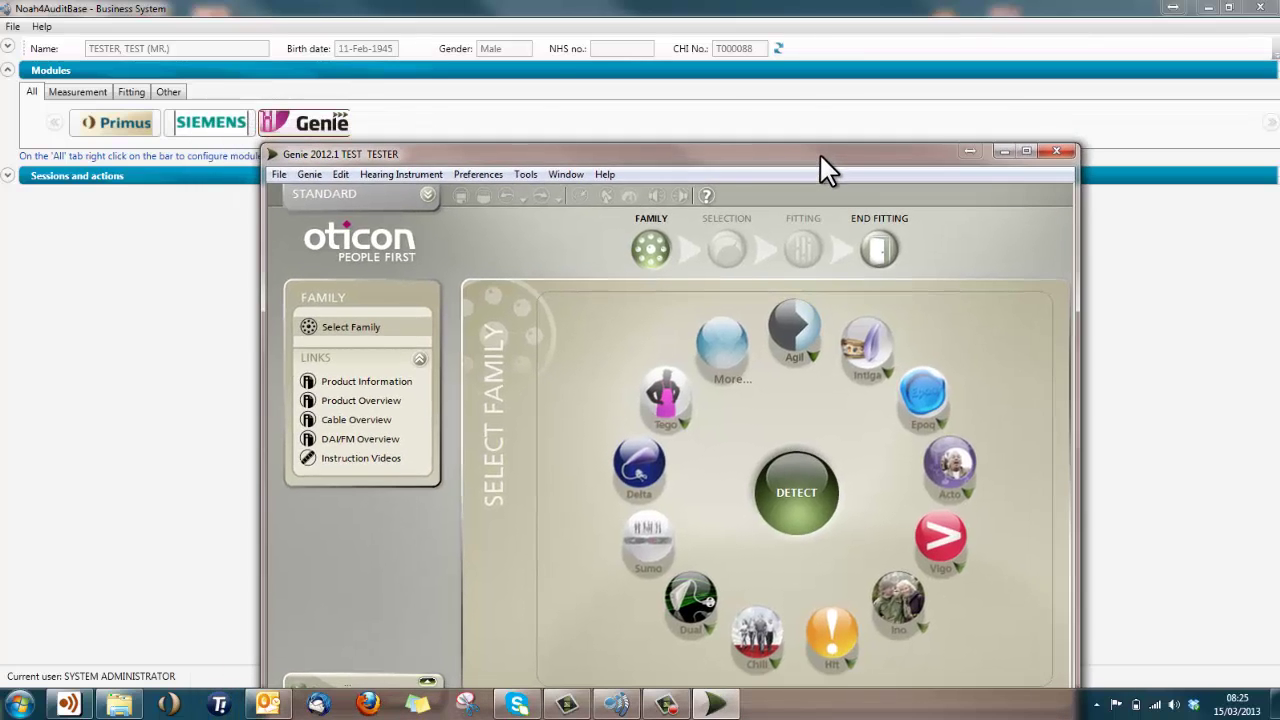
pyautogui.click(133, 137)
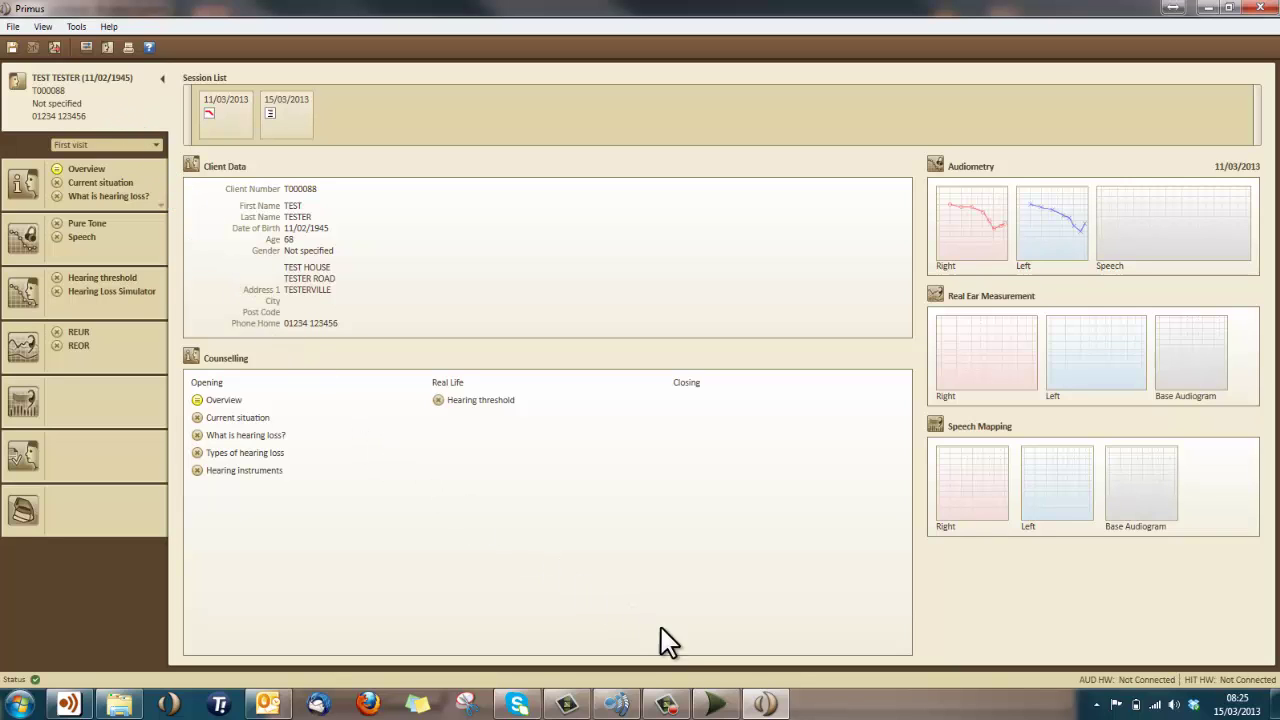
pyautogui.click(727, 708)
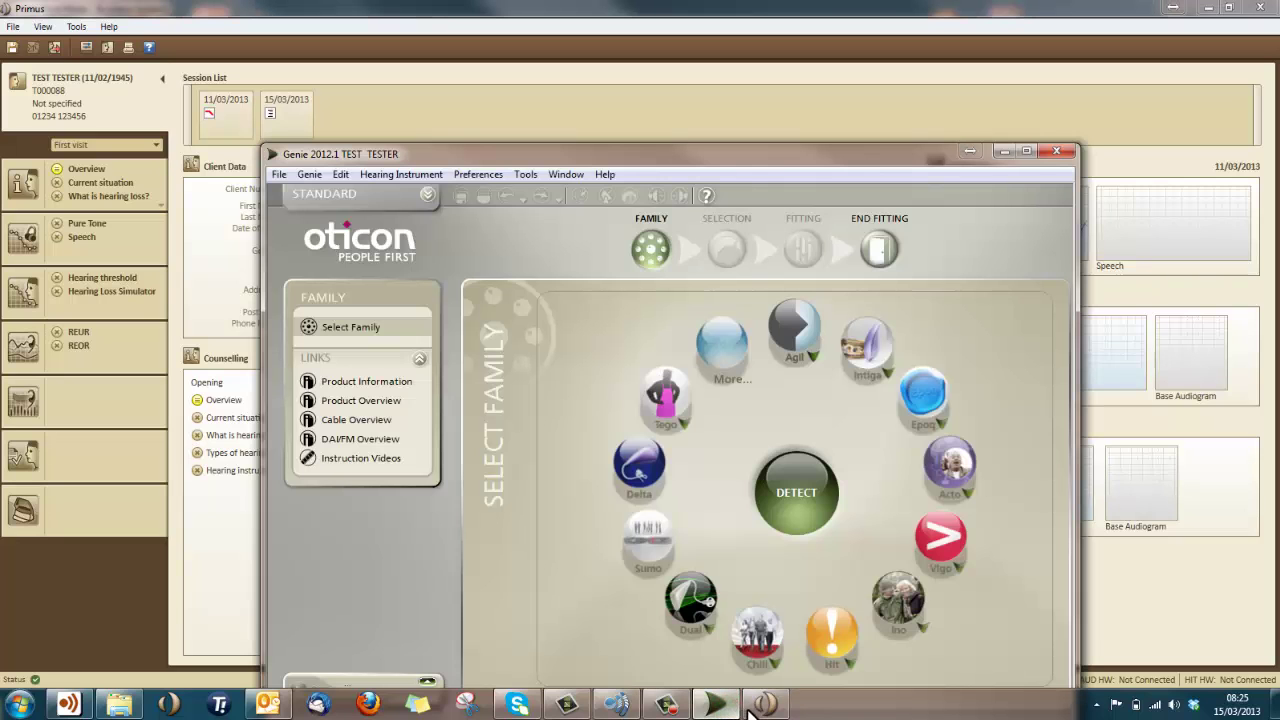
pyautogui.click(757, 708)
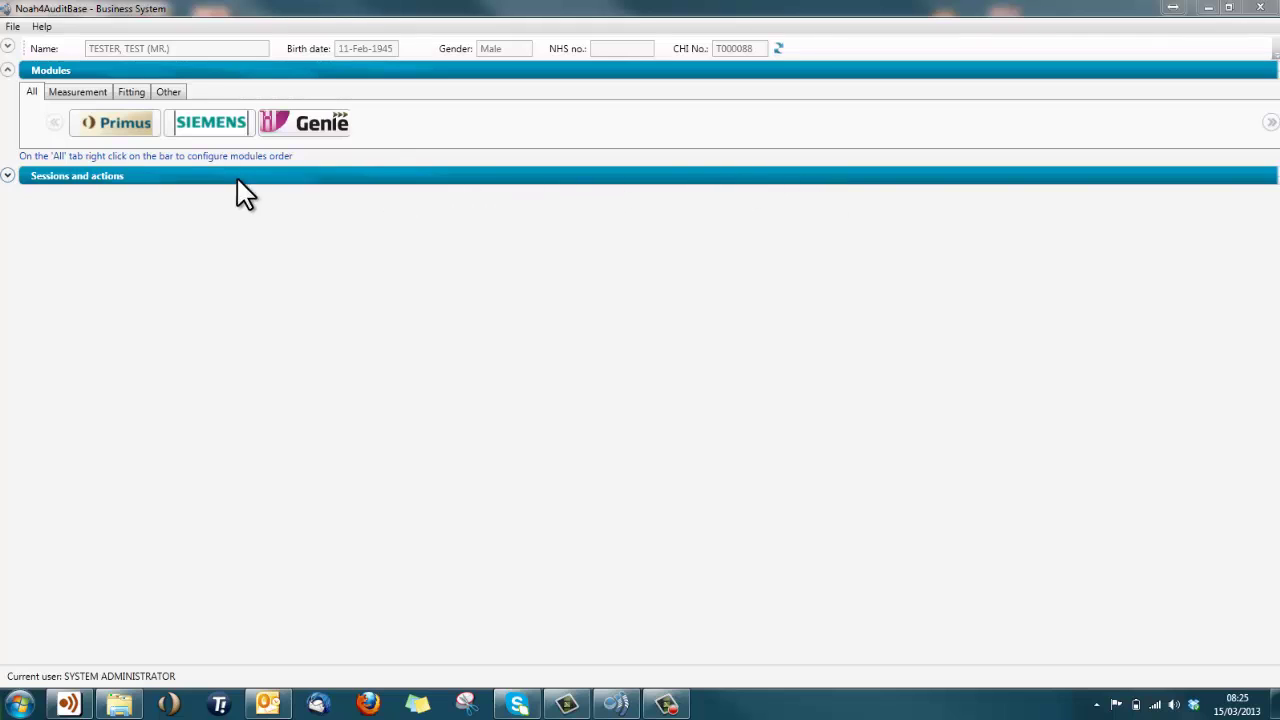
# - Expand the sessions and actions list and sort the sessions in ascending order
pyautogui.click(7, 176)
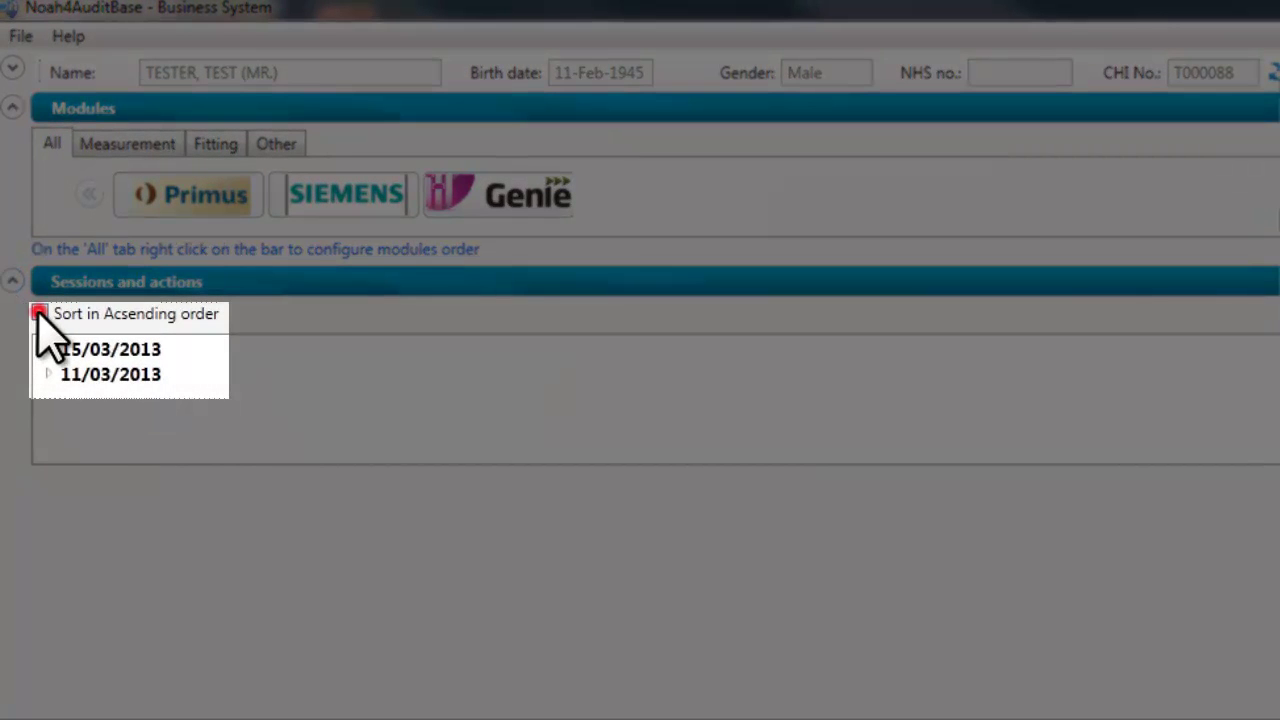
pyautogui.click(39, 314)
pyautogui.click(39, 314)
pyautogui.click(39, 314)
pyautogui.click(39, 314)
pyautogui.click(39, 314)
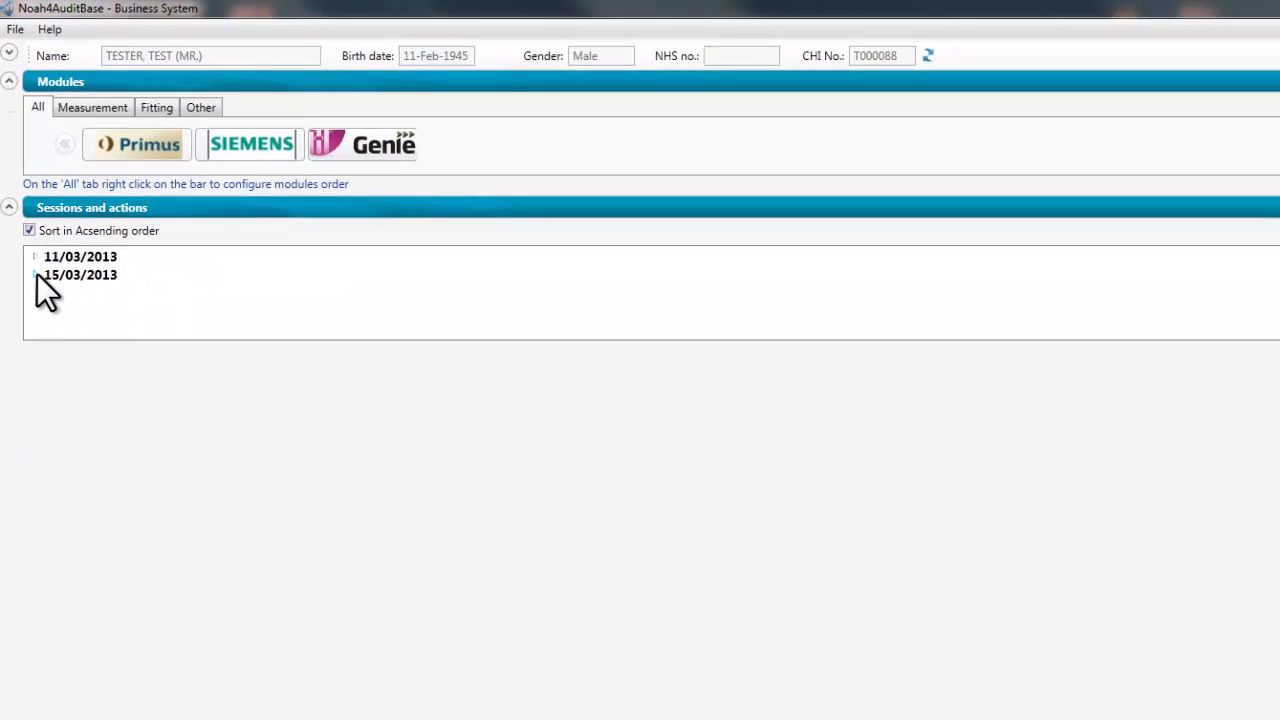
# - Expand the 15/03/2013 and 11/03/2013 sessions and open the New Audiogram (Primus) action
pyautogui.click(35, 274)
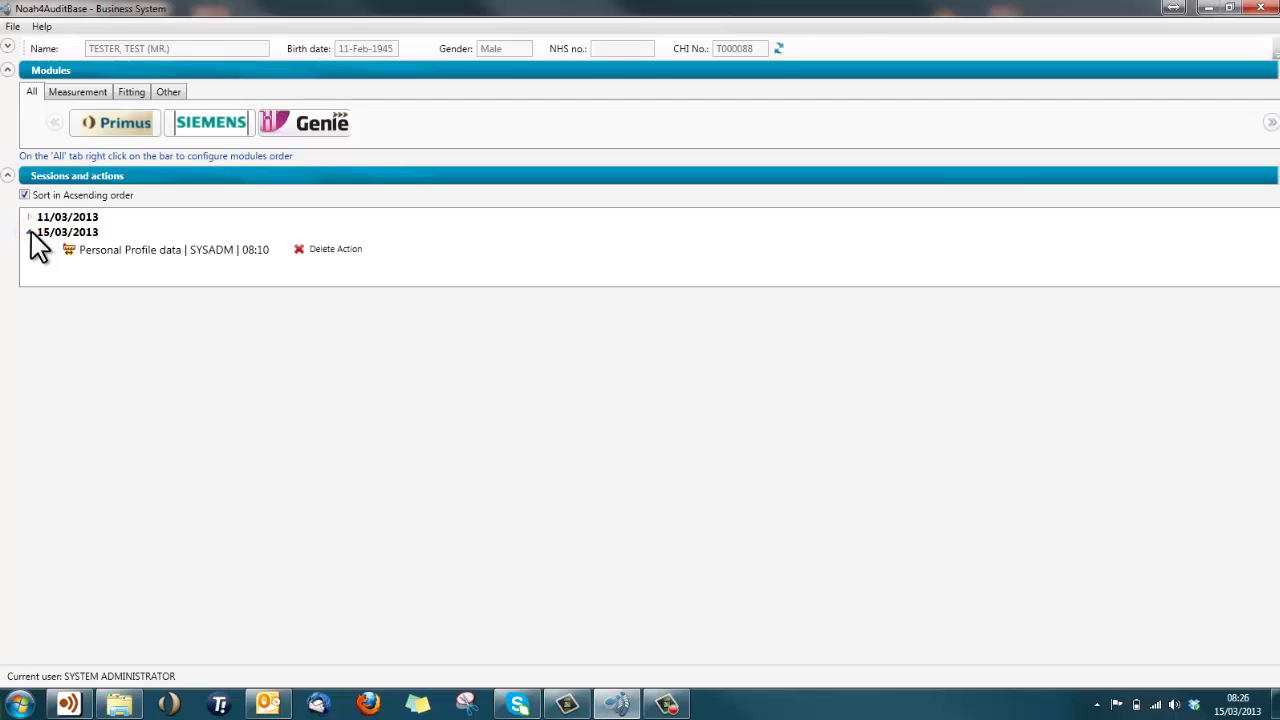
pyautogui.click(29, 217)
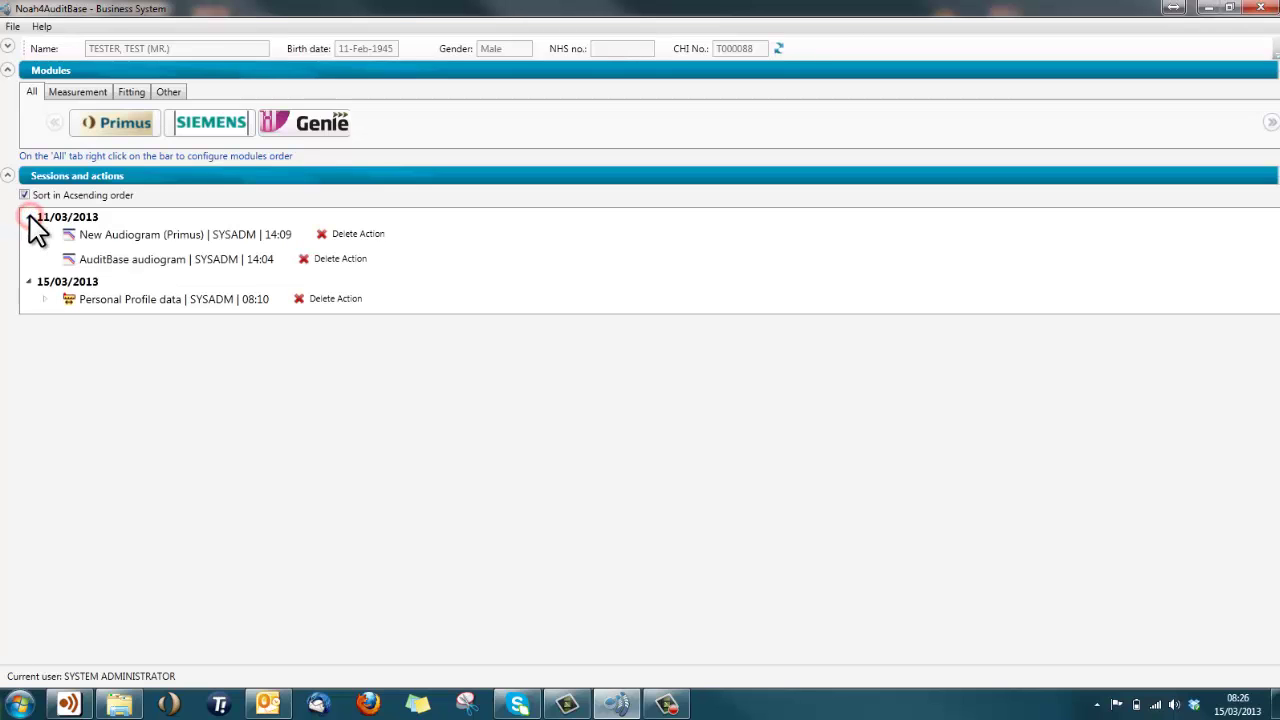
pyautogui.click(85, 238)
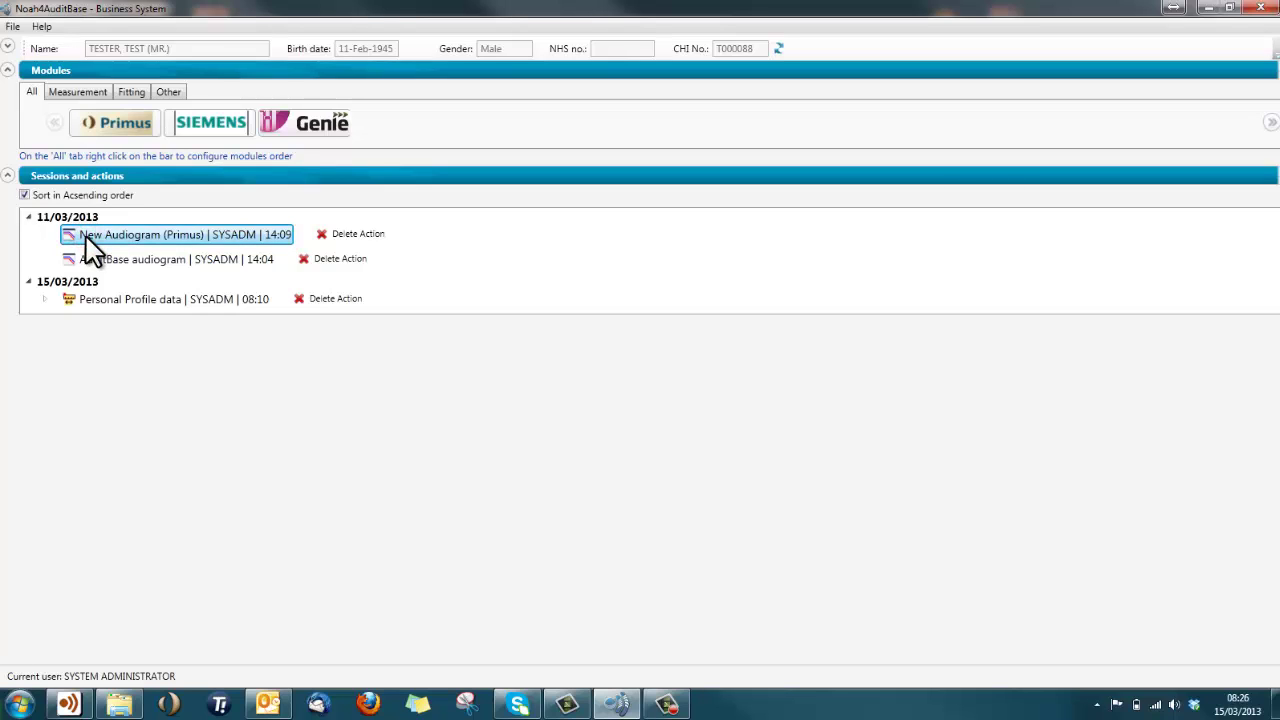
pyautogui.doubleClick(88, 250)
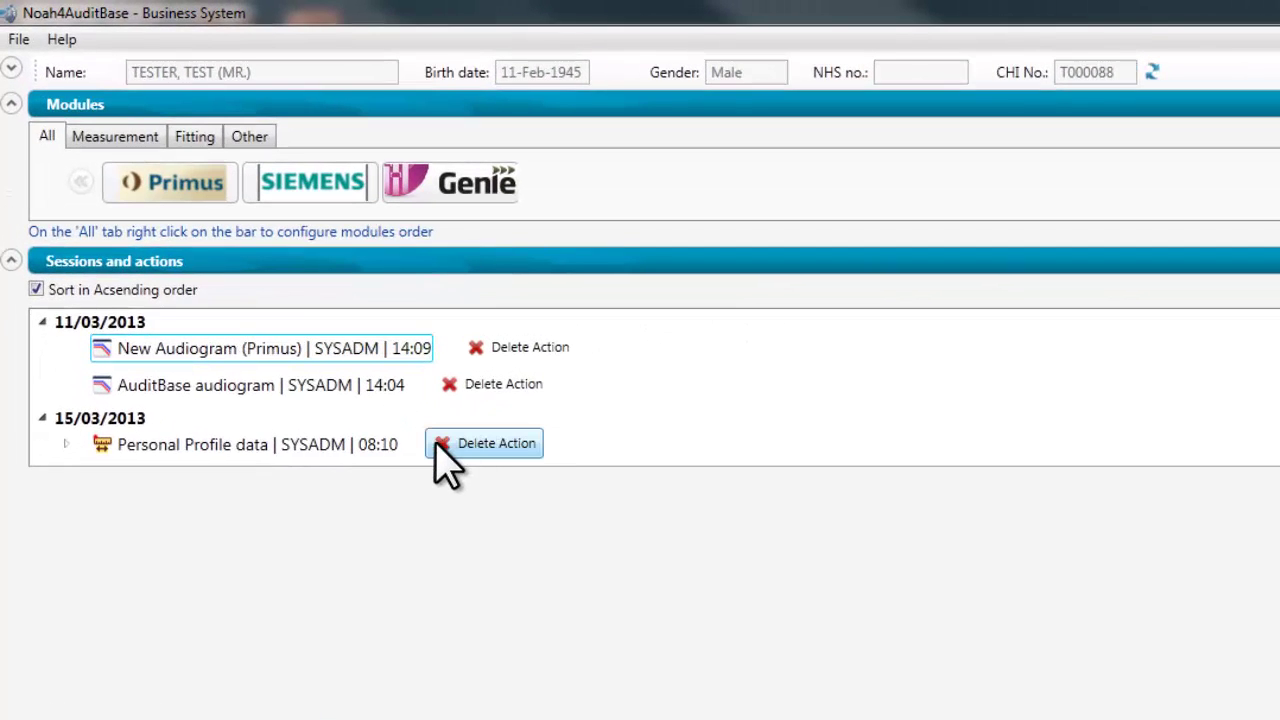
# - Delete the Personal Profile data action from the 15/03/2013 session, and check the actions in the 11/03/2013 session
pyautogui.click(437, 447)
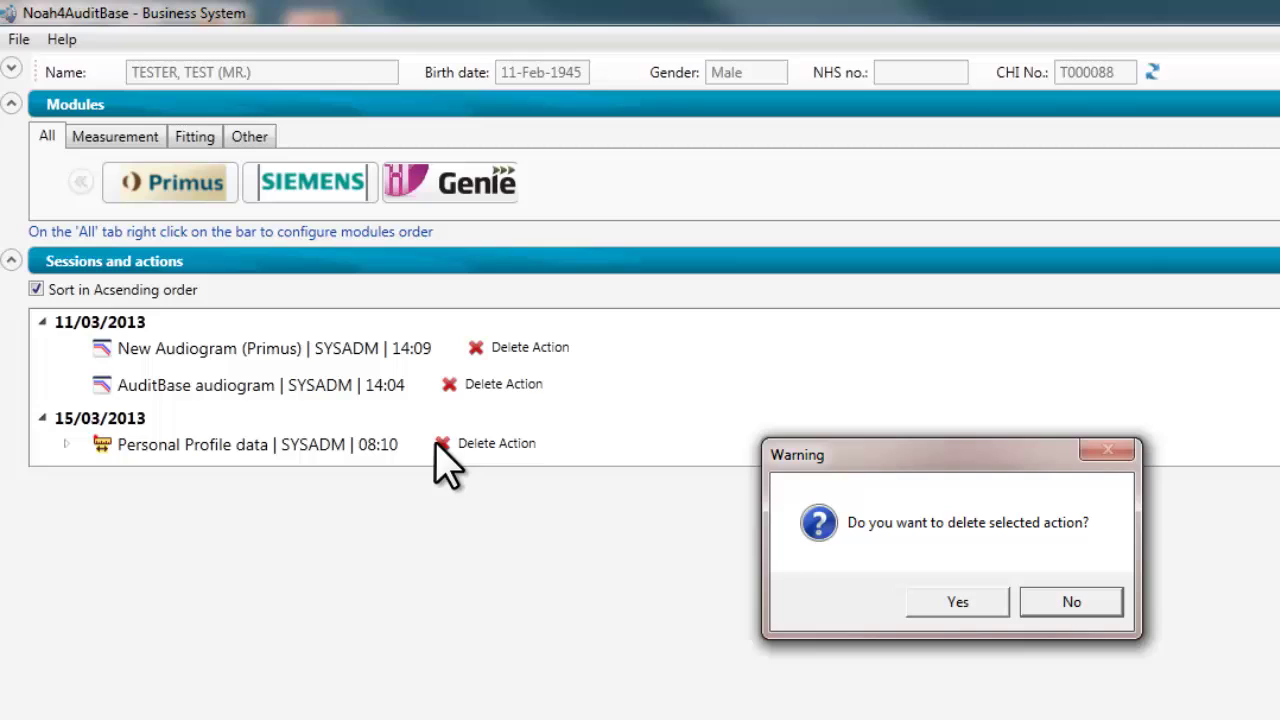
pyautogui.click(934, 598)
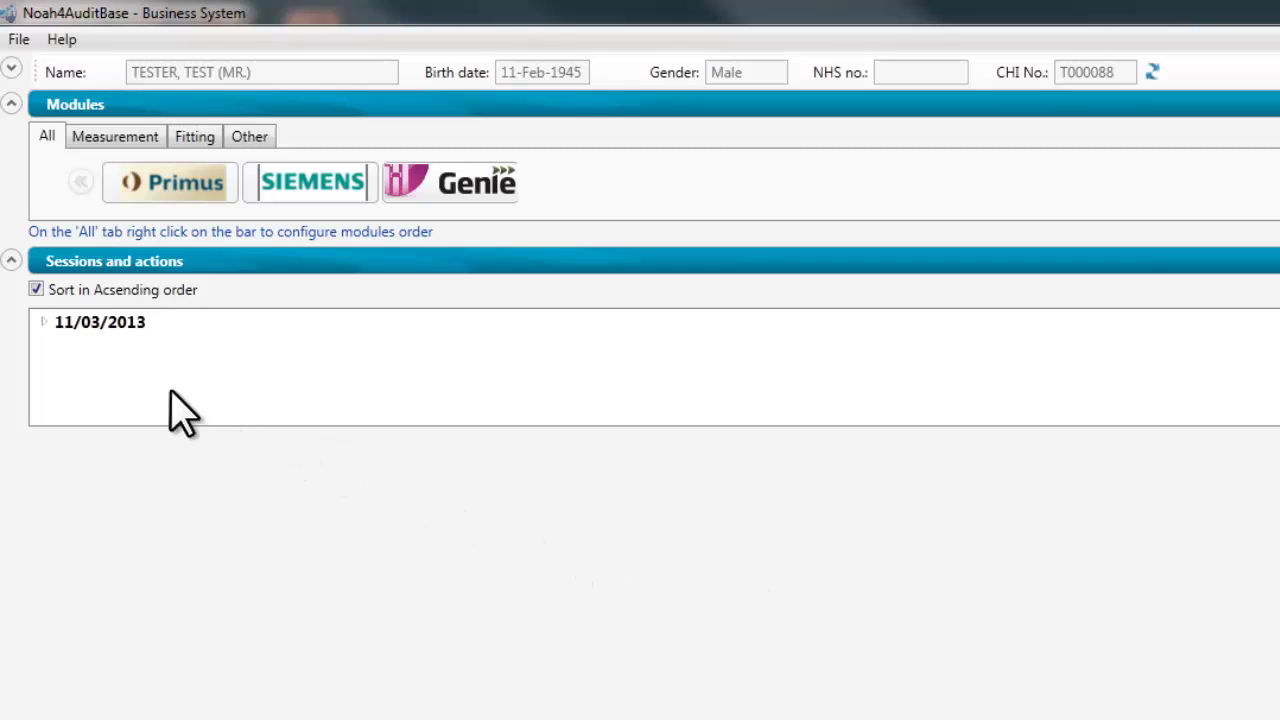
pyautogui.click(42, 321)
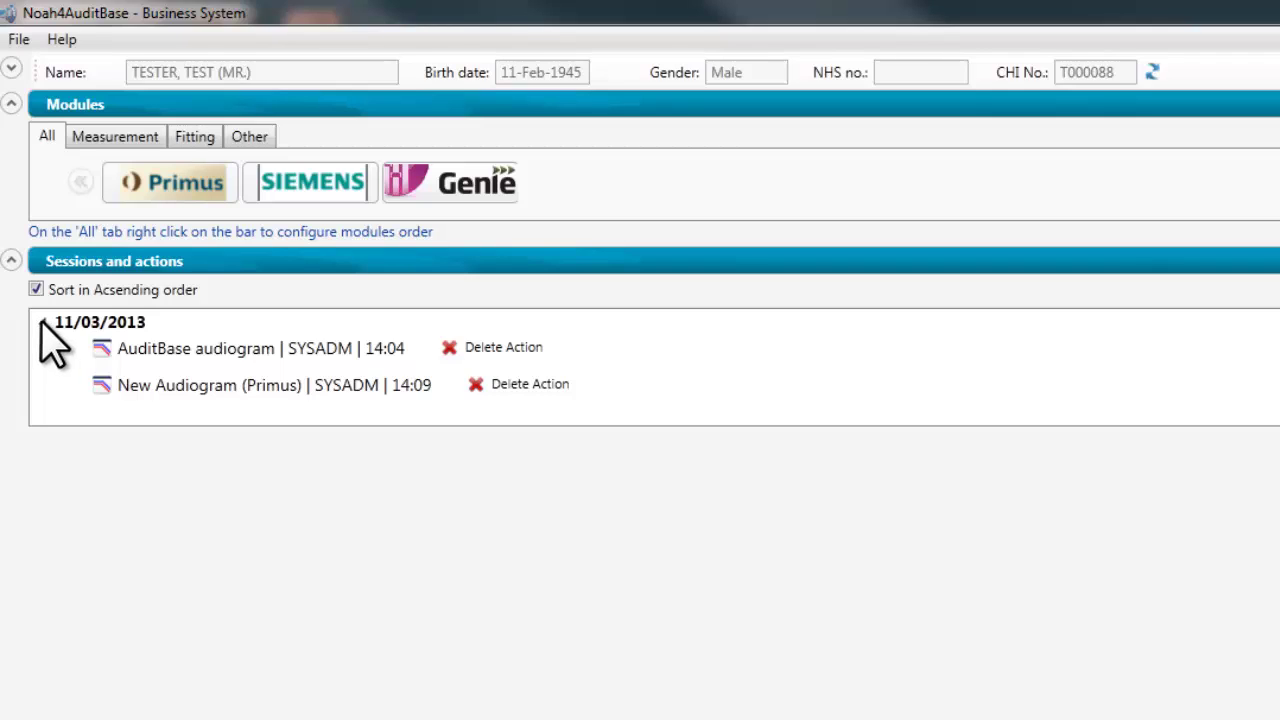
pyautogui.click(42, 321)
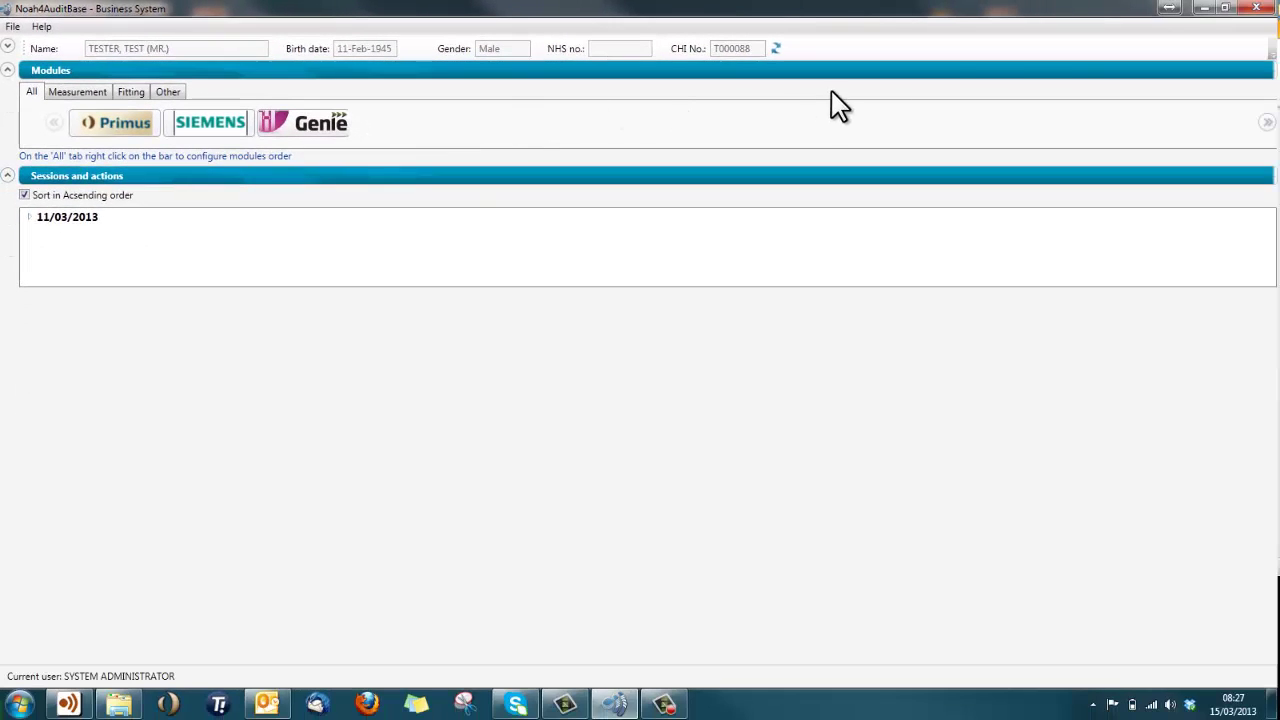
# - Minimise Noah4AuditBase to return to AuditBase, and reopen it for the current client with NOAH module selection
pyautogui.click(1202, 10)
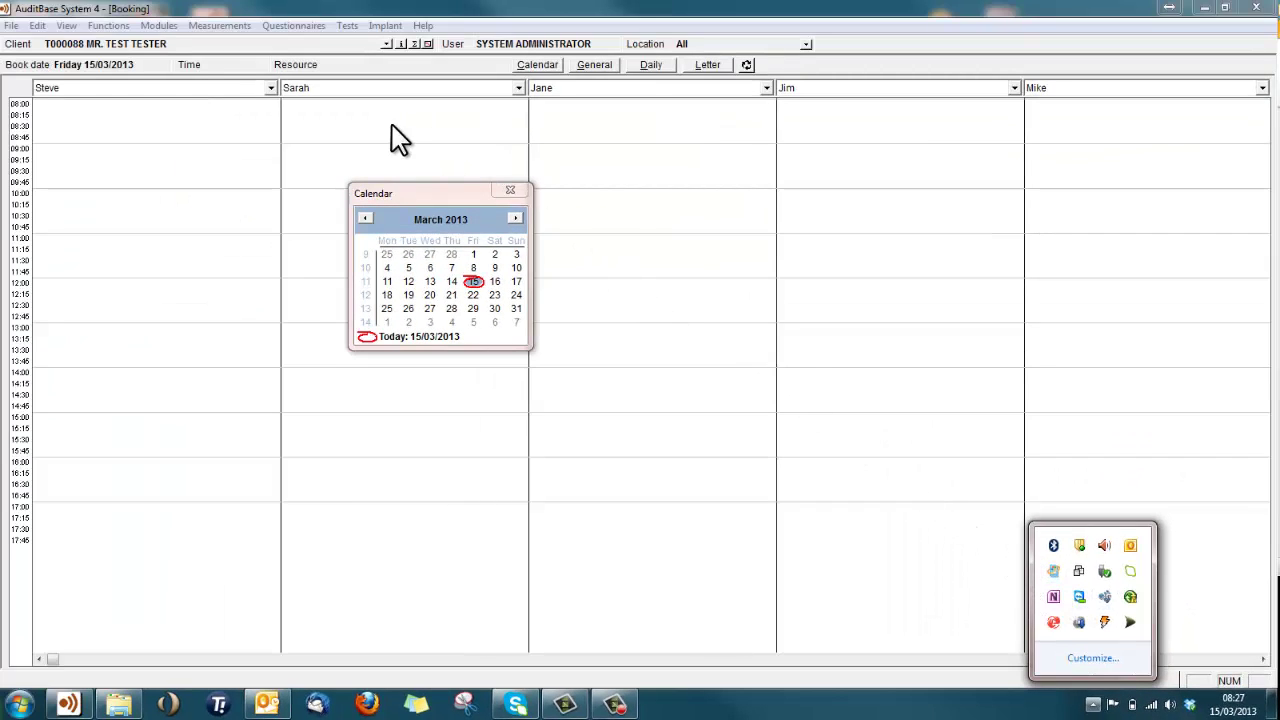
pyautogui.click(237, 27)
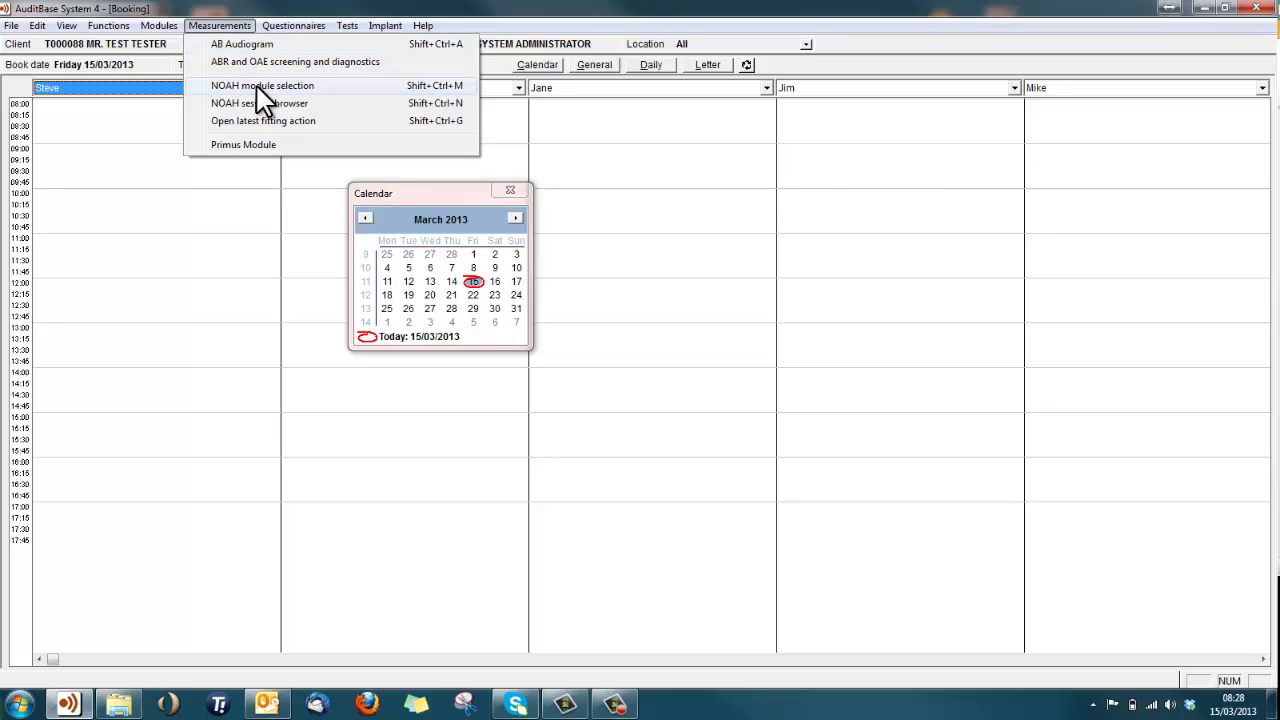
pyautogui.click(257, 86)
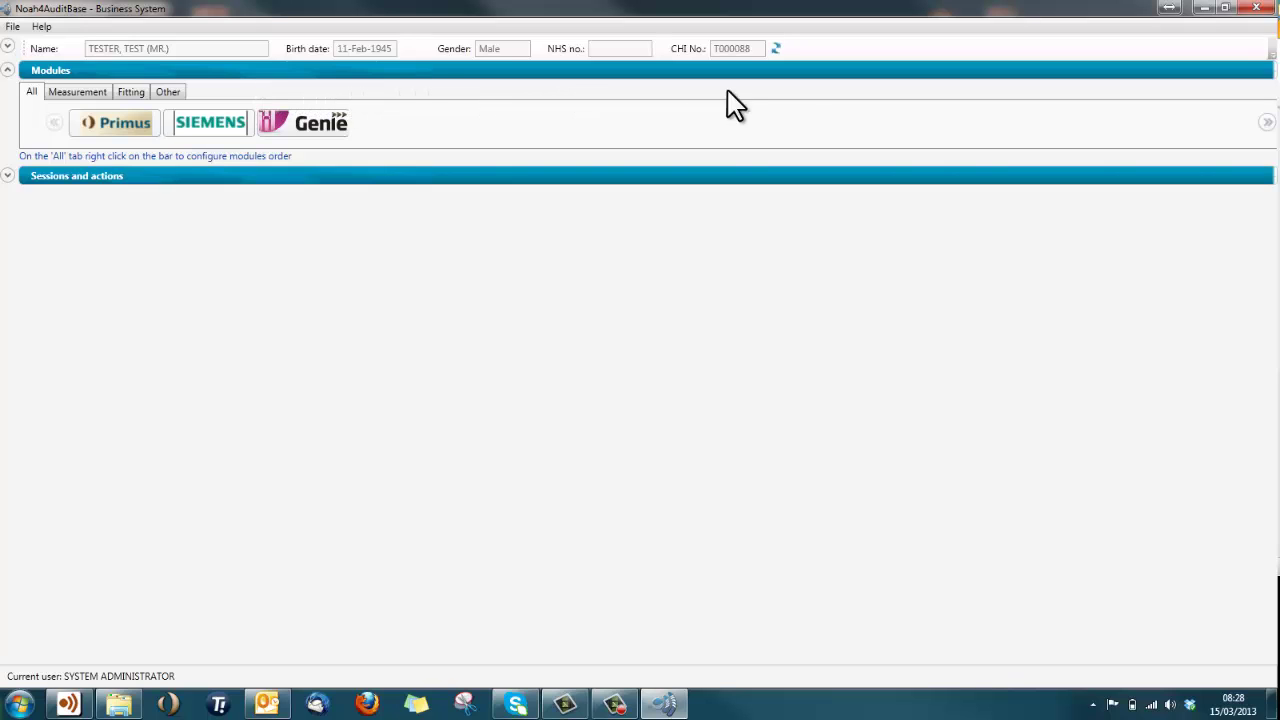
# - Return to AuditBase, switch to the second client in the recent list and open NOAH module selection for that client
pyautogui.click(1204, 10)
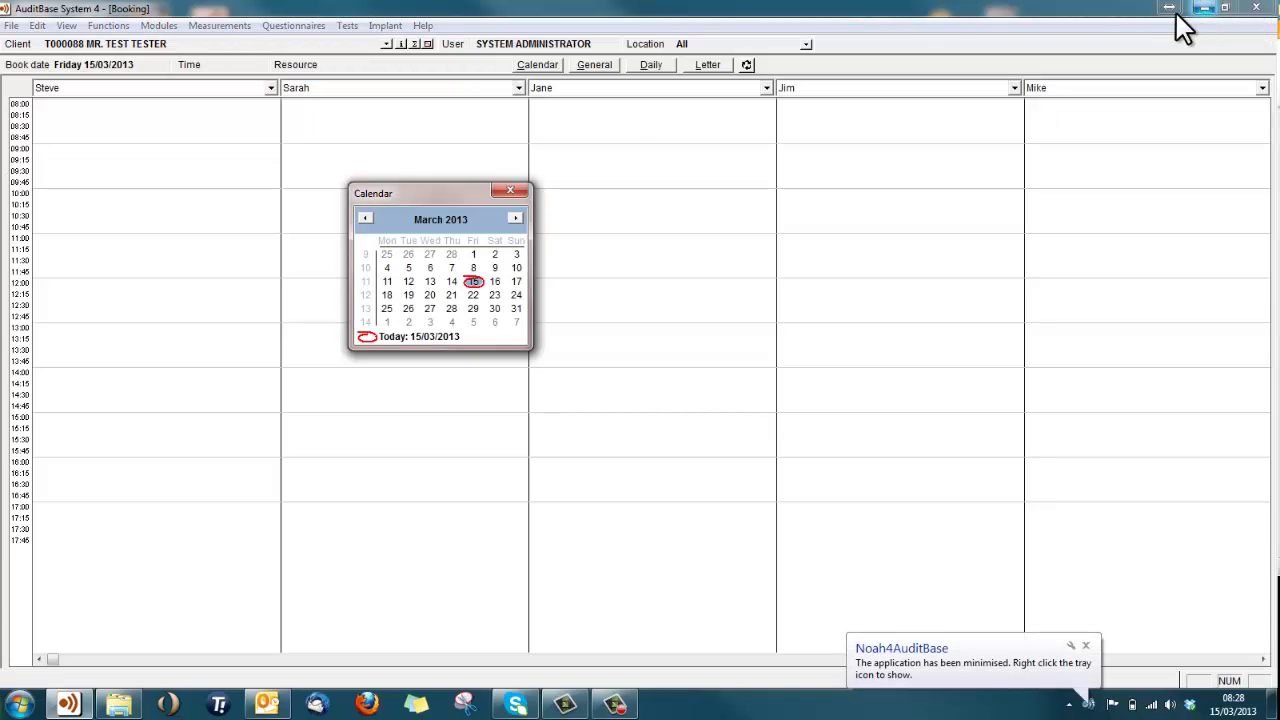
pyautogui.click(385, 44)
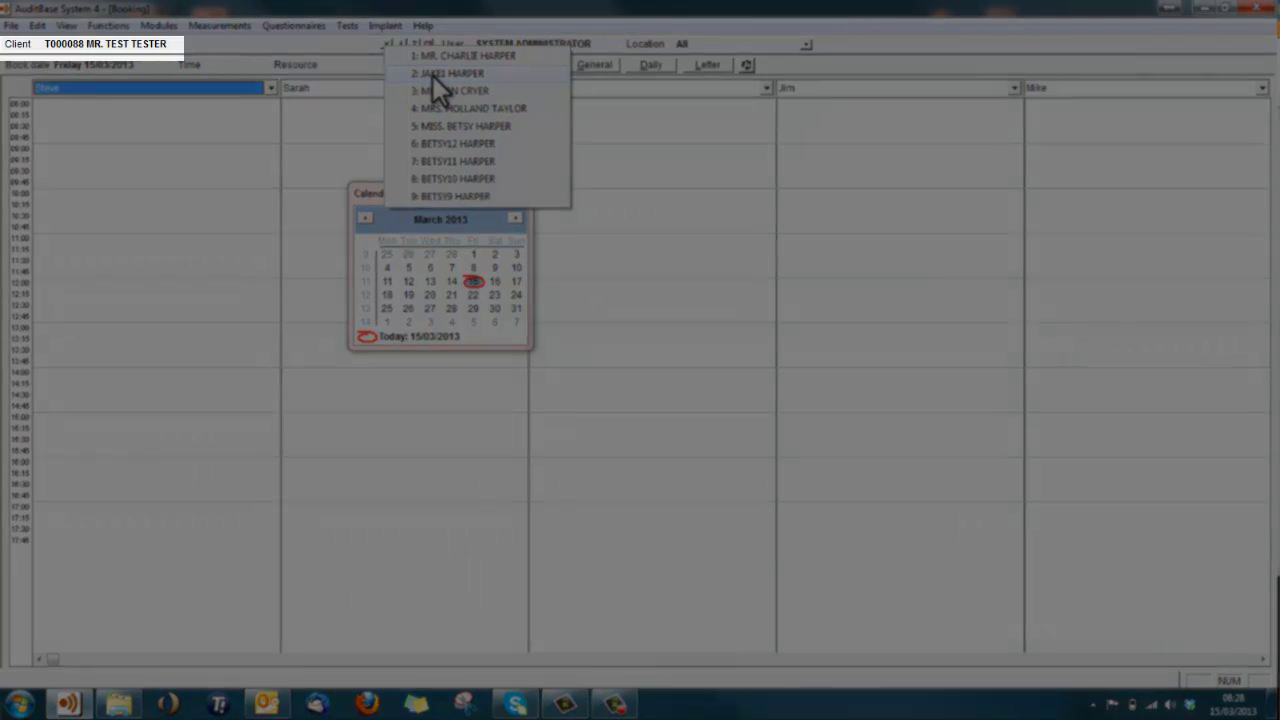
pyautogui.click(433, 76)
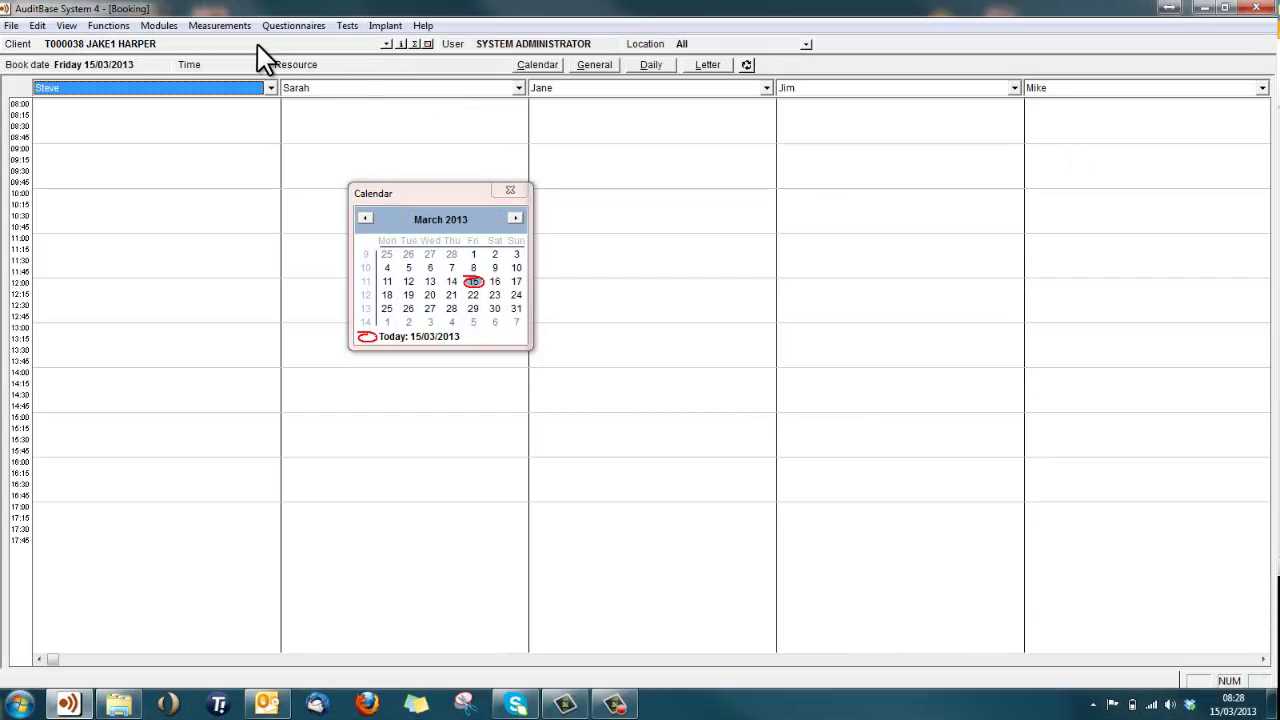
pyautogui.click(236, 28)
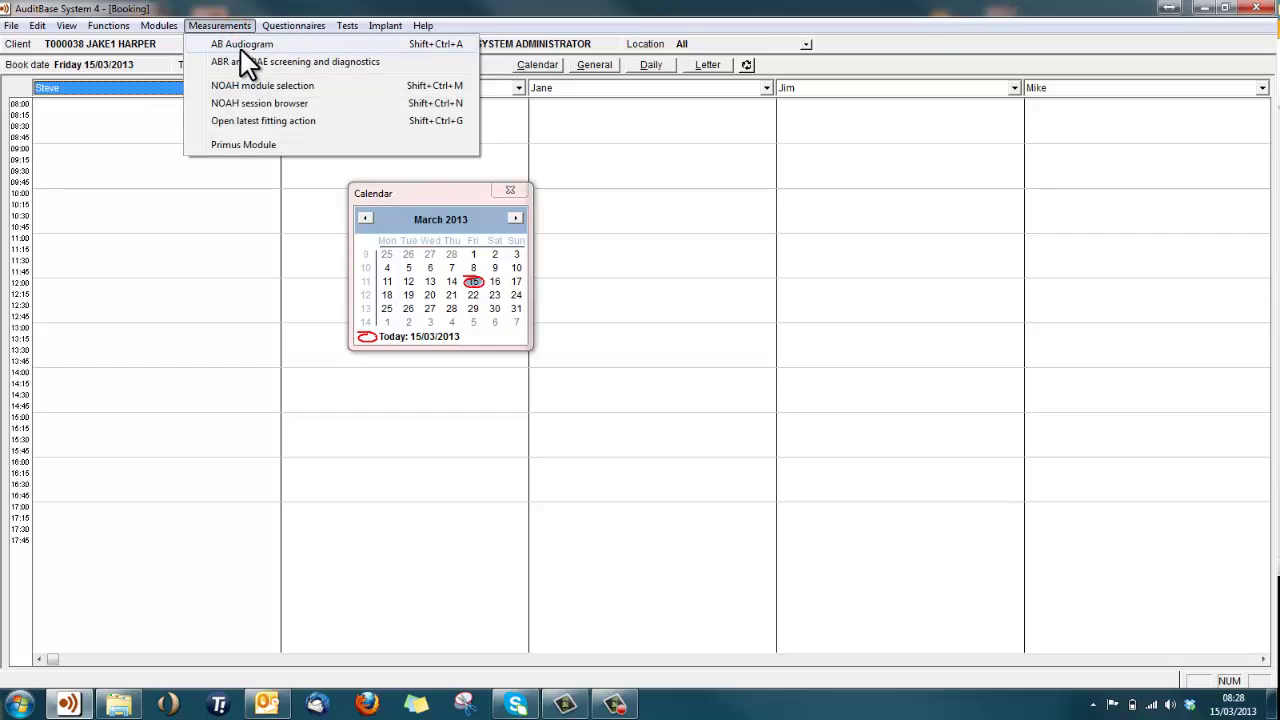
pyautogui.click(253, 86)
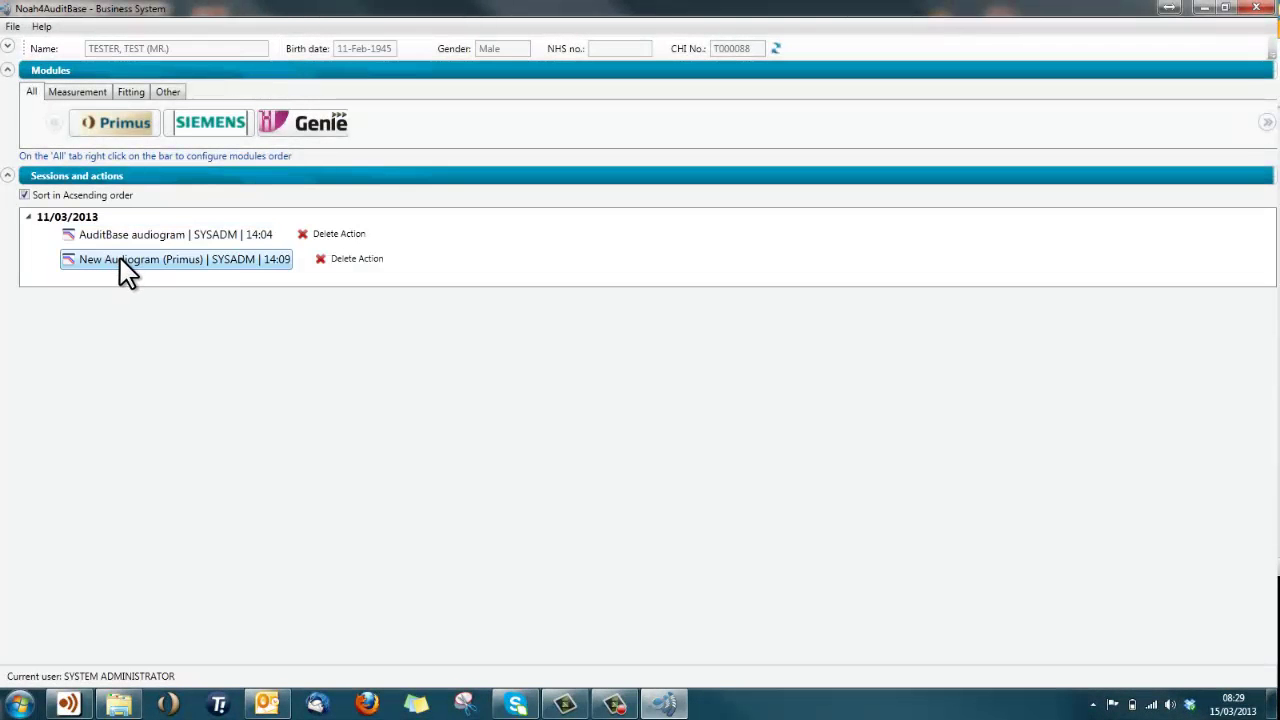
# - Open the New Audiogram (Primus) action from the 11/03/2013 session, and try switching AuditBase to the third recent client while it is open
pyautogui.click(120, 259)
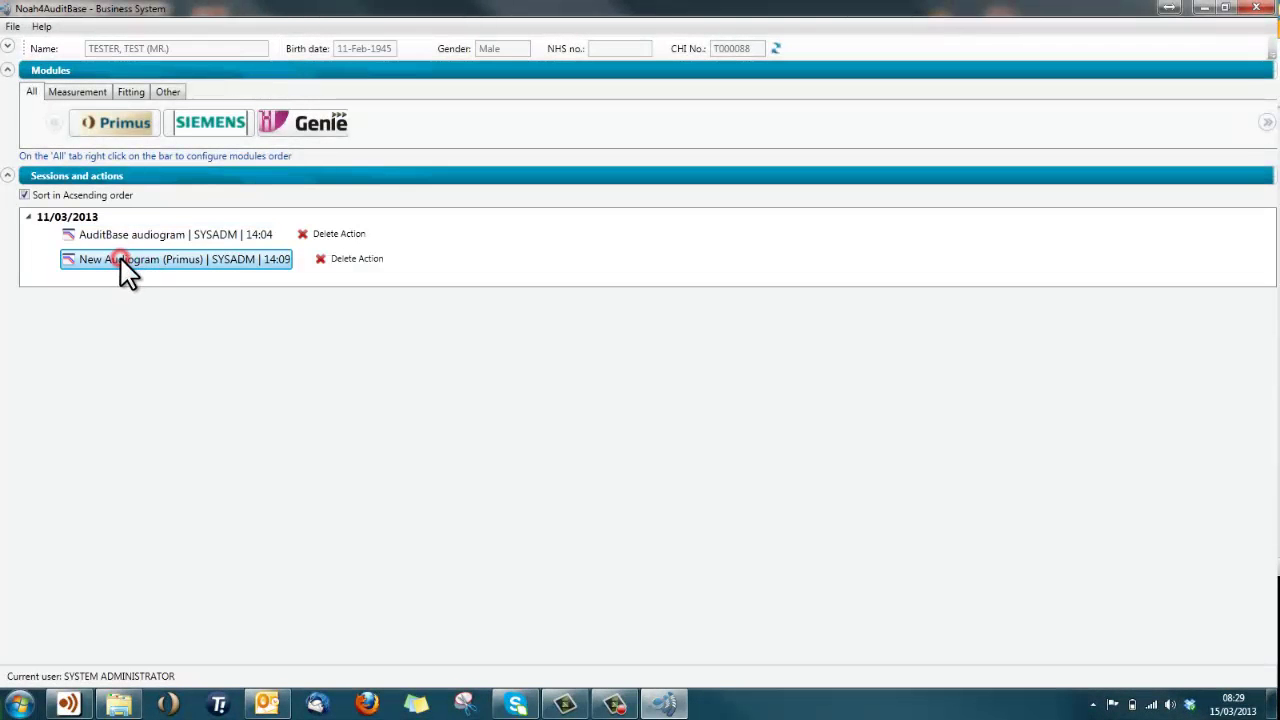
pyautogui.doubleClick(133, 259)
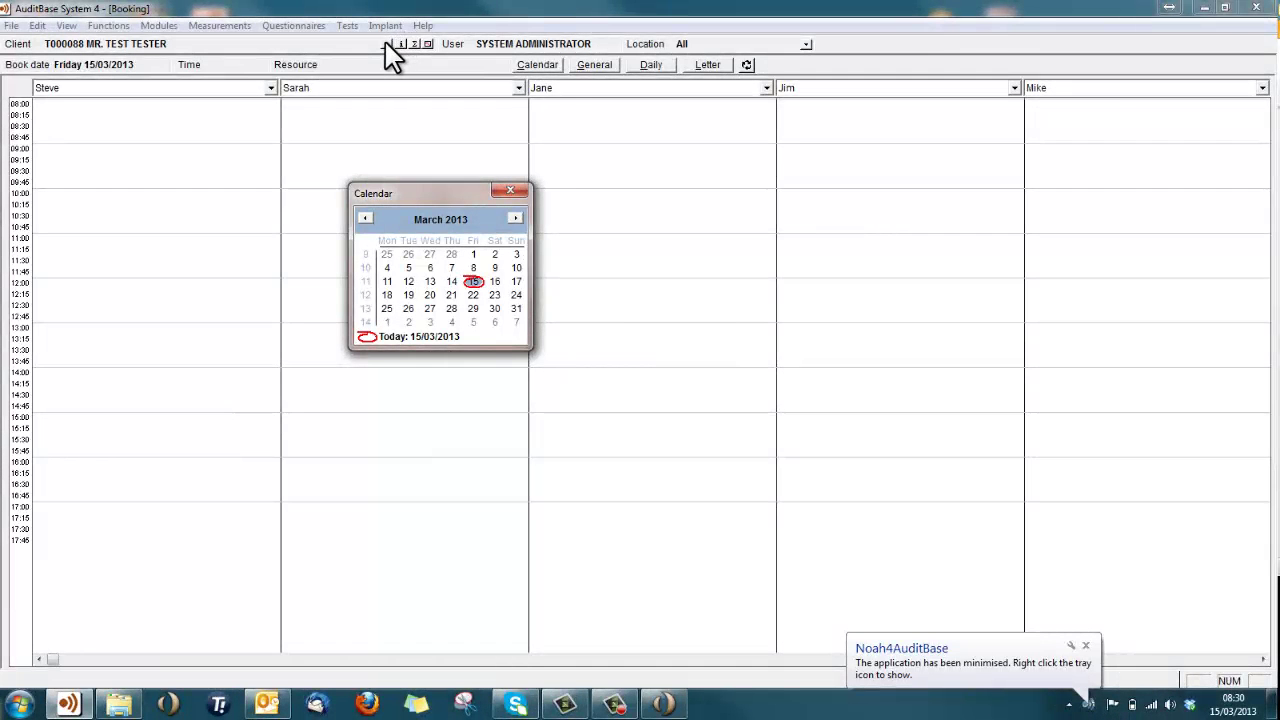
pyautogui.click(386, 44)
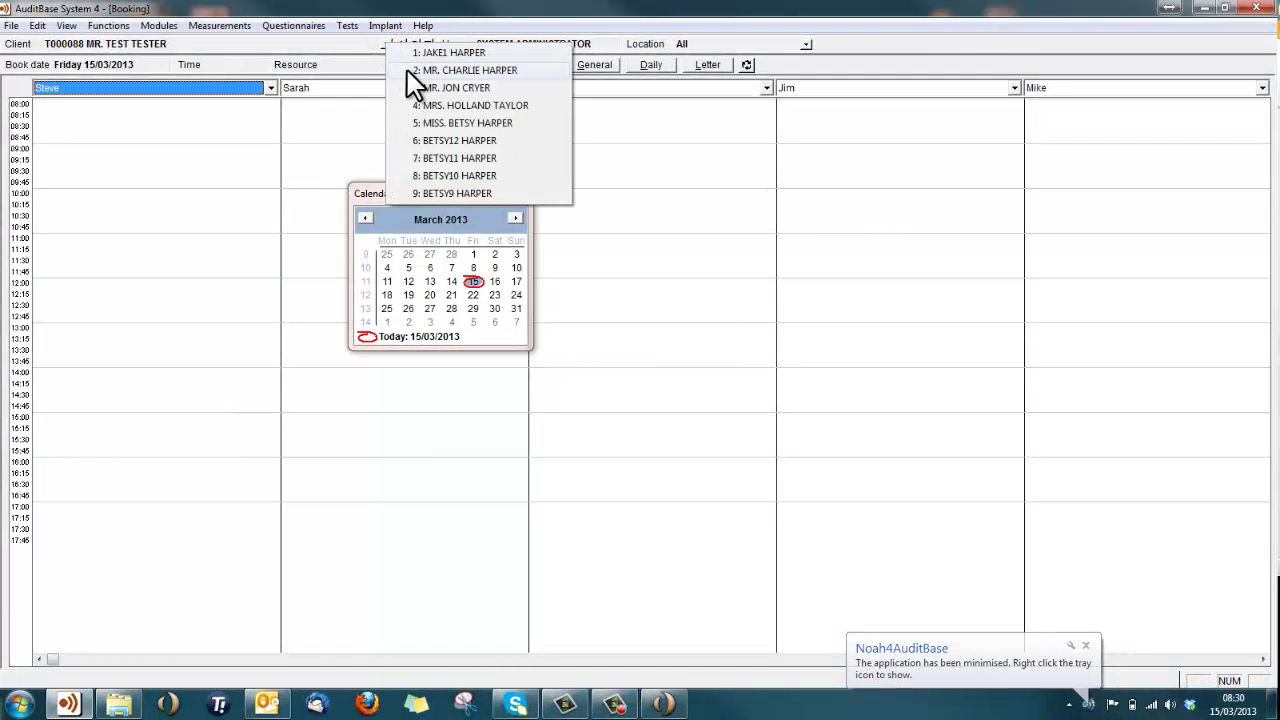
pyautogui.click(428, 90)
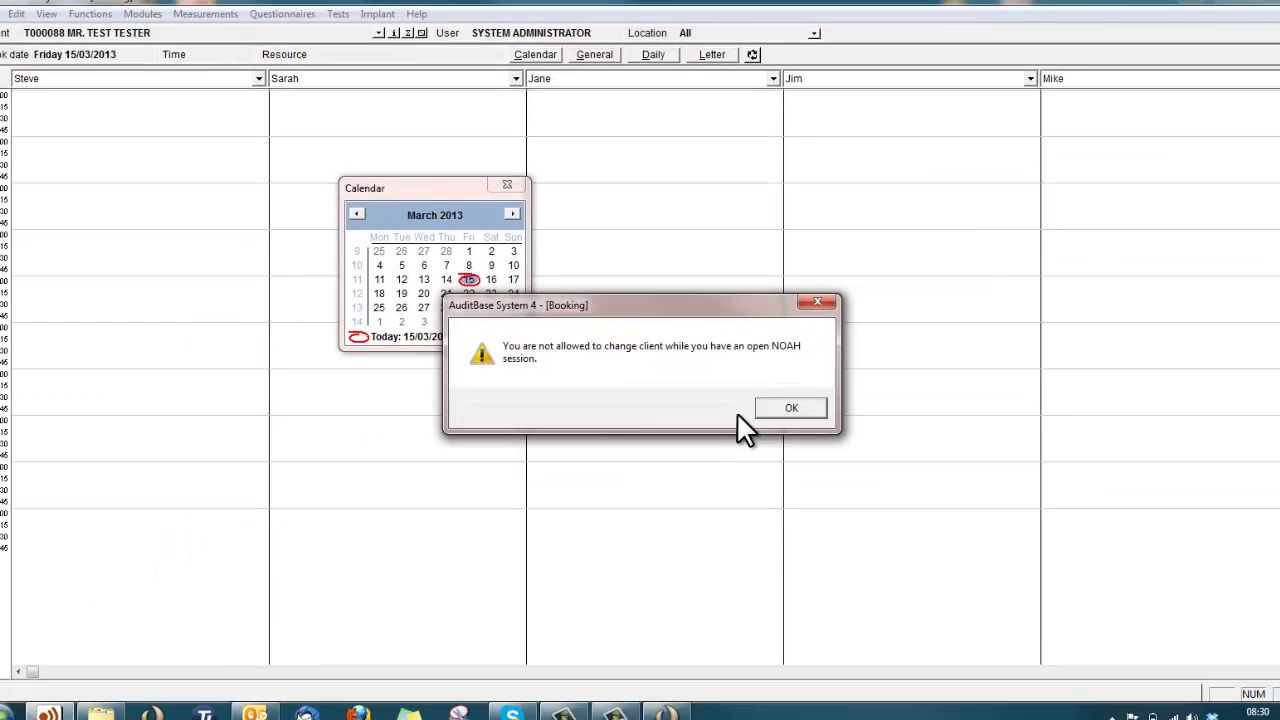
pyautogui.click(759, 406)
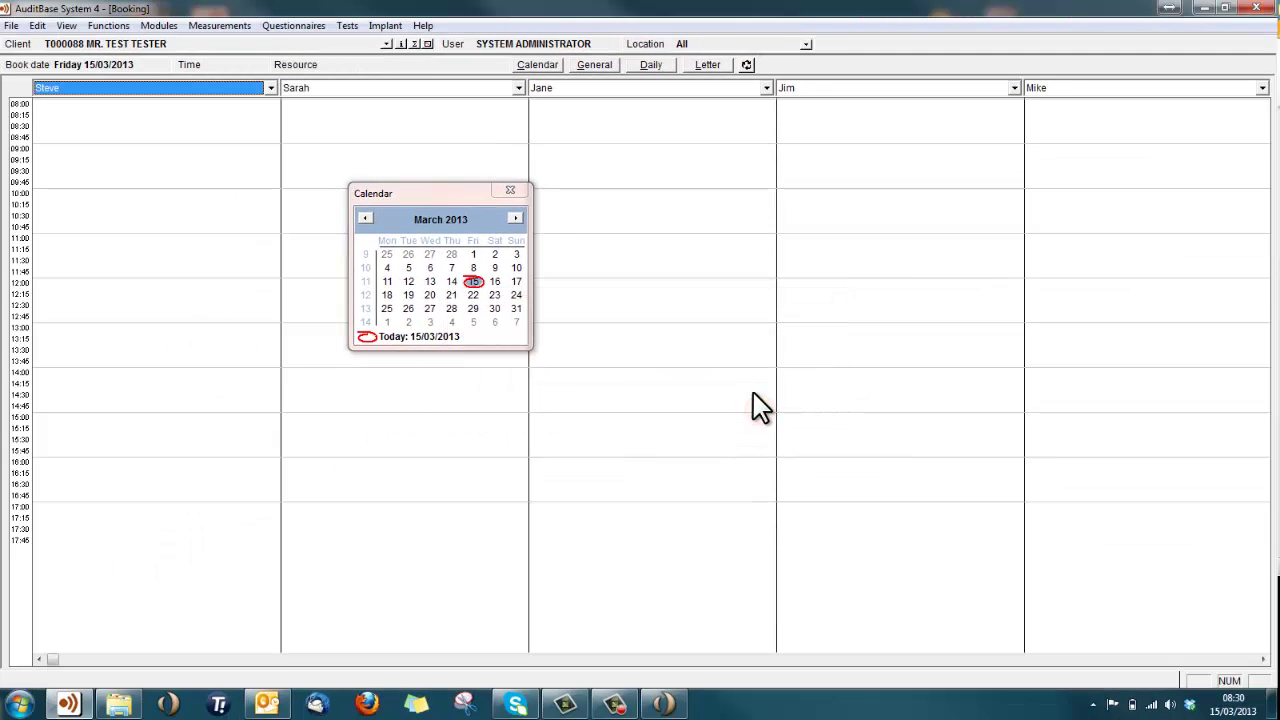
# - Close the open Primus module and bring up the recent client list in AuditBase
pyautogui.click(664, 704)
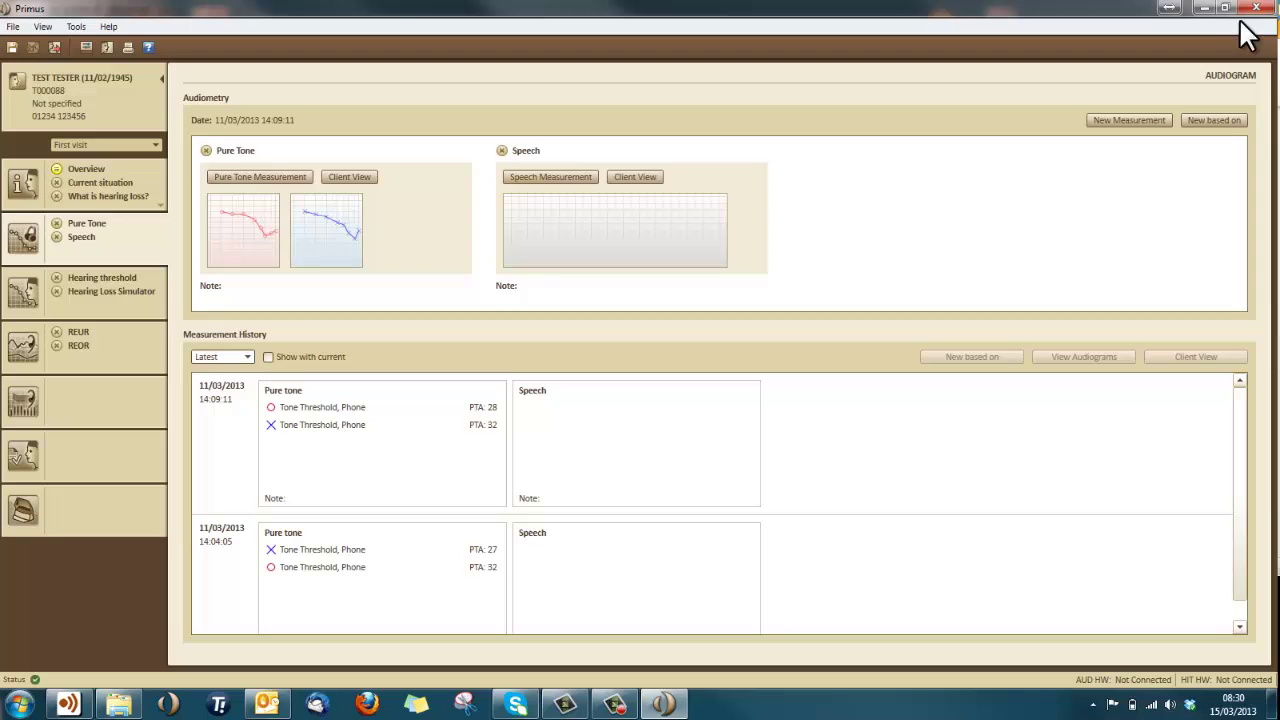
pyautogui.click(1255, 9)
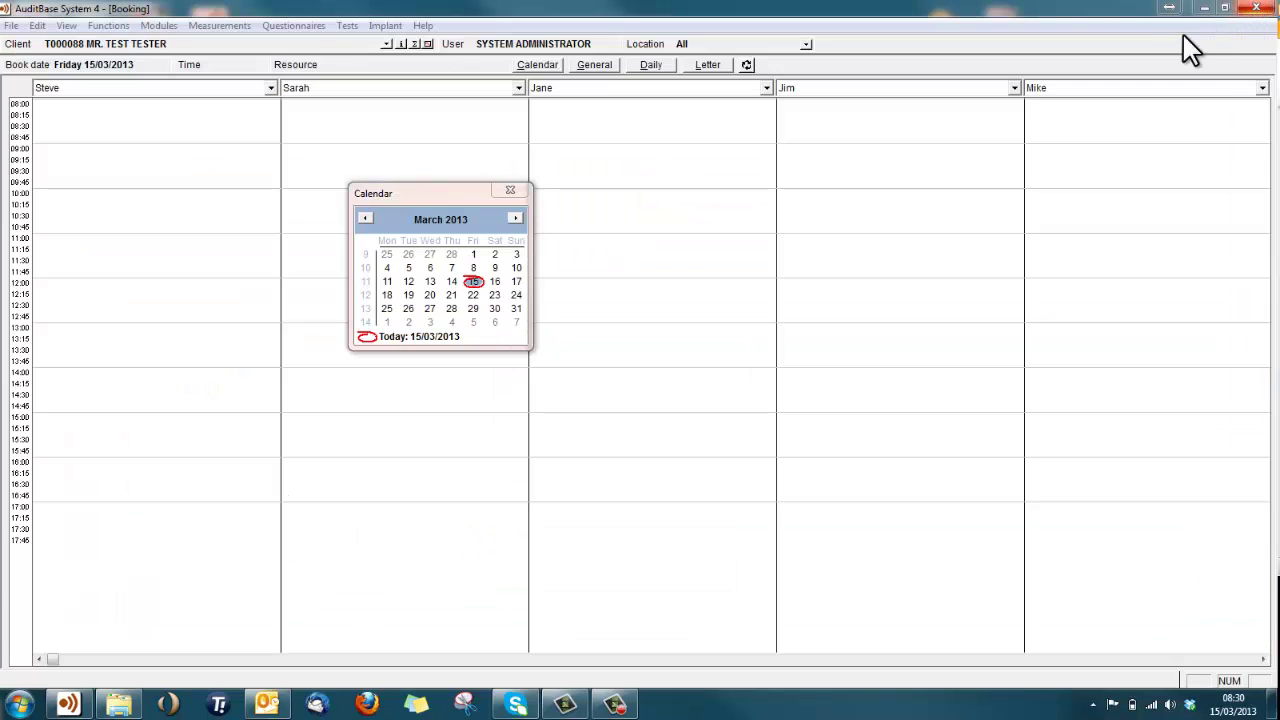
pyautogui.click(385, 44)
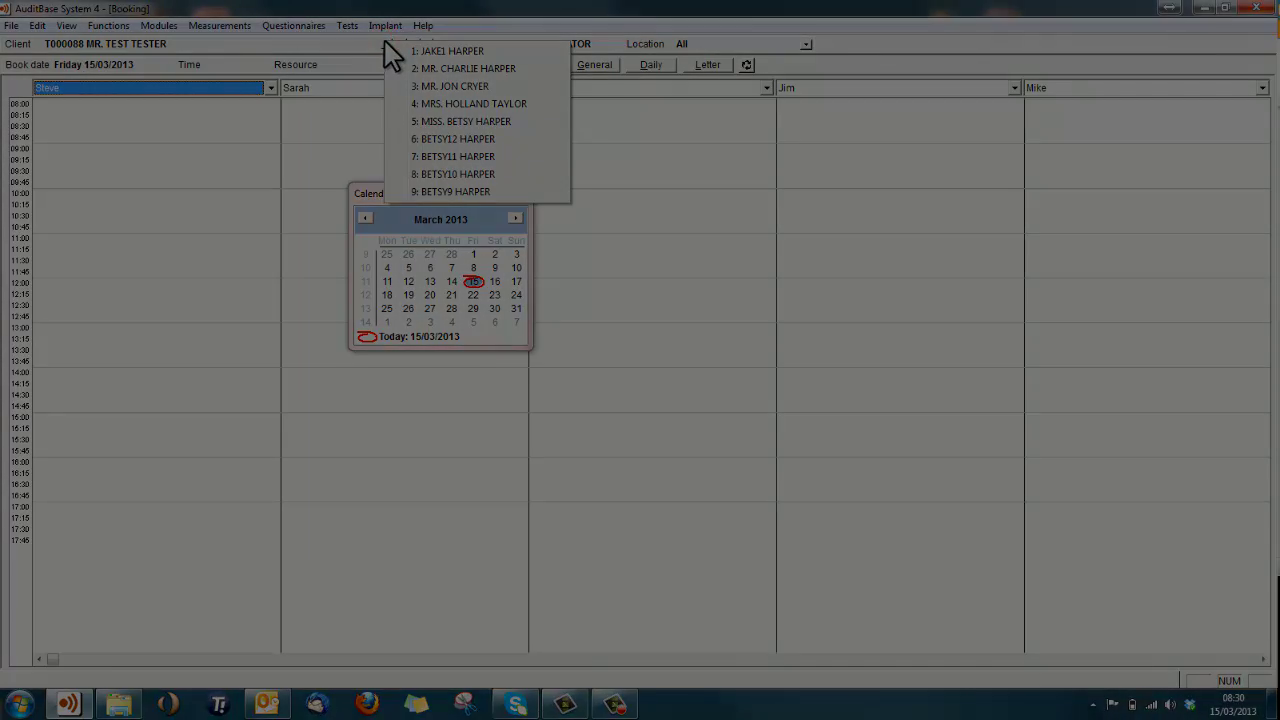